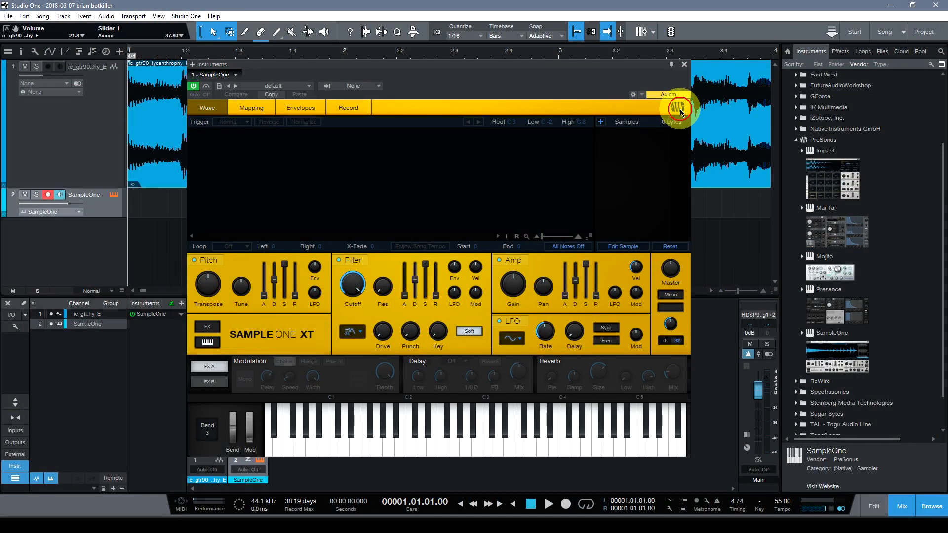
Step: Cycle the SampleOne XT color scheme until the interface is white
left_click(681, 112)
left_click(680, 111)
left_click(680, 111)
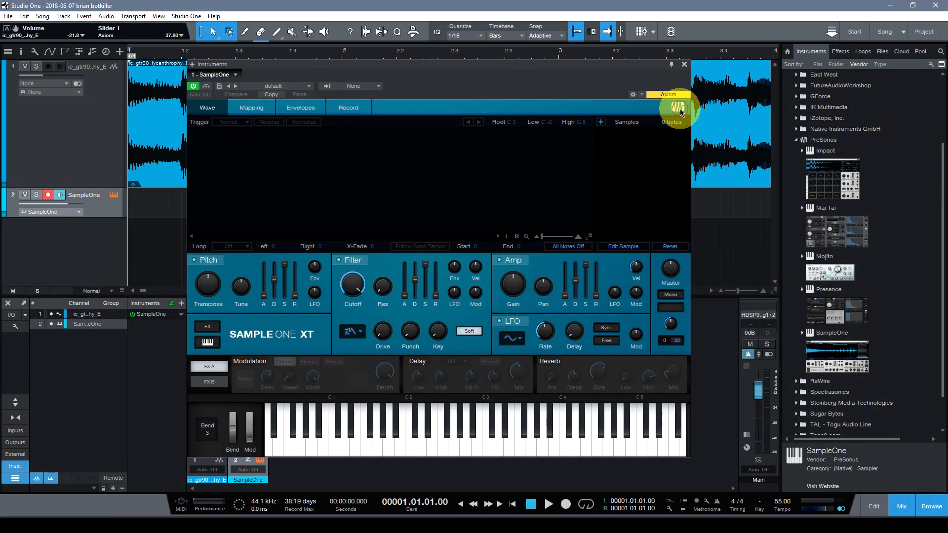
left_click(680, 111)
left_click(679, 110)
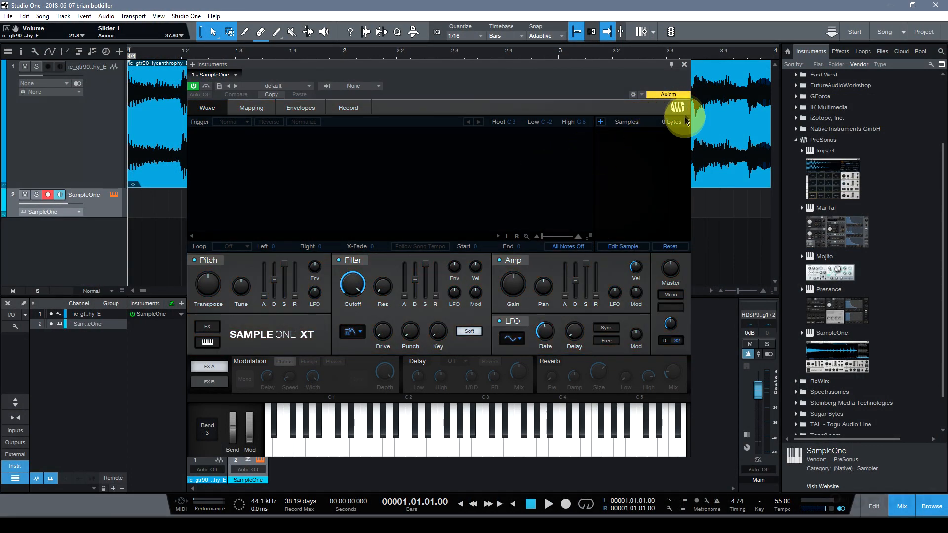
left_click(676, 107)
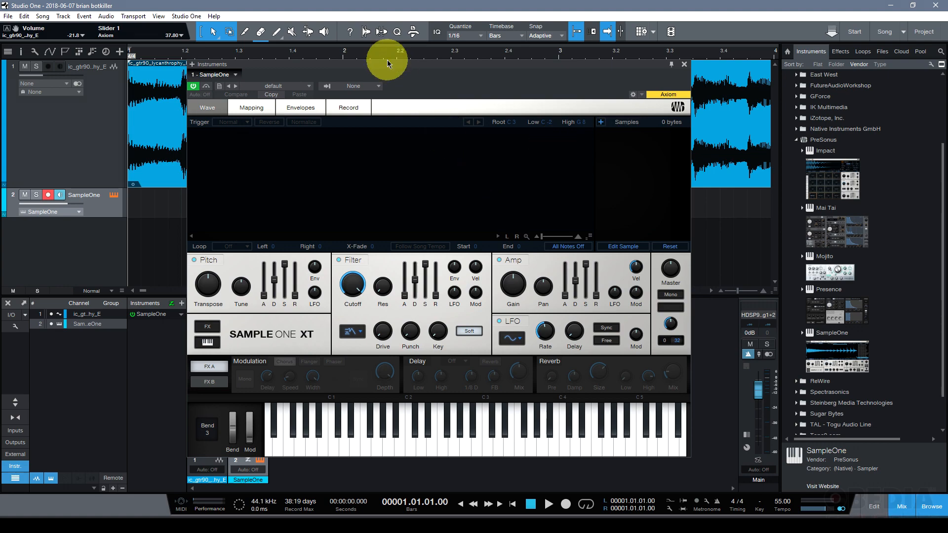
mouse_move(387, 66)
left_mouse_down()
mouse_move(391, 74)
mouse_move(386, 47)
left_mouse_up()
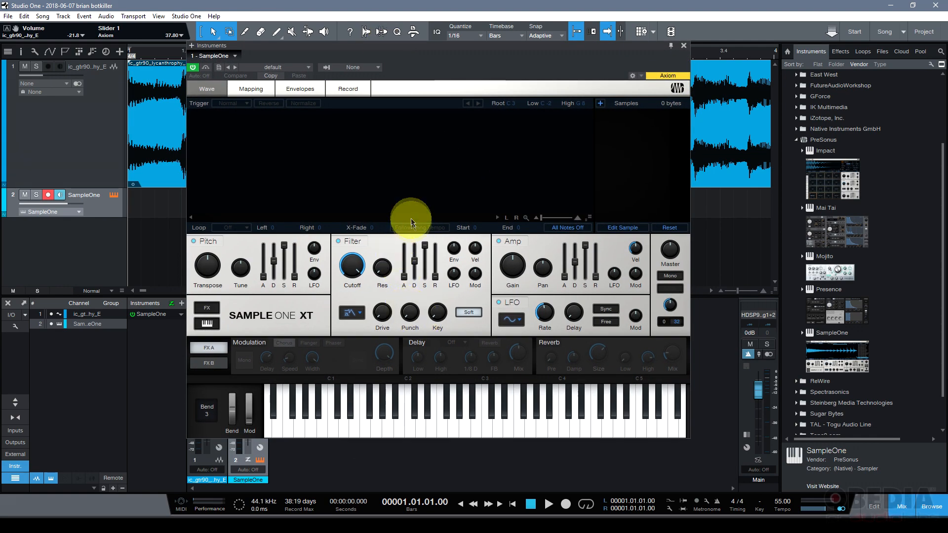
Step: Load the ic_gtr90_kurt_C audioloop from the Electronic acoustic guitar loops into the sampler's waveform area
left_click(863, 53)
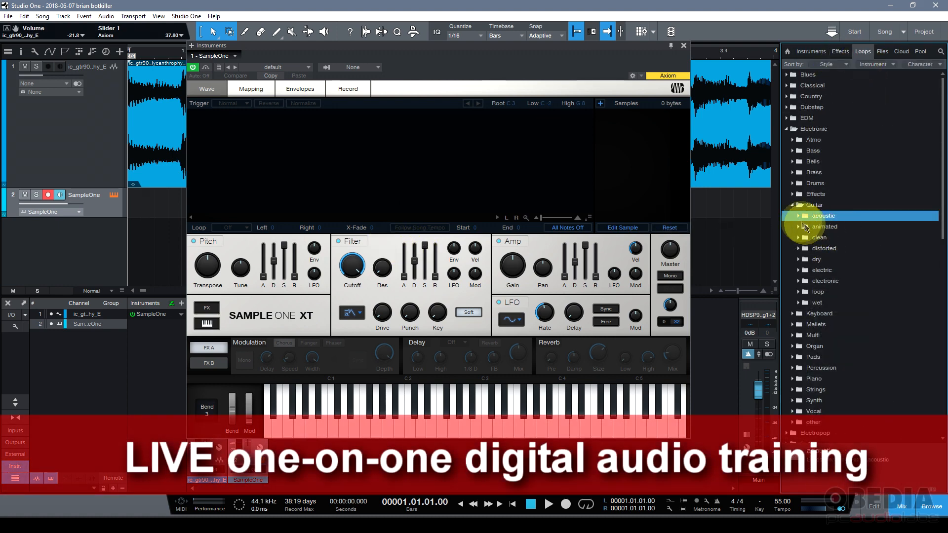
left_click(798, 221)
left_click_drag(846, 227, 403, 186)
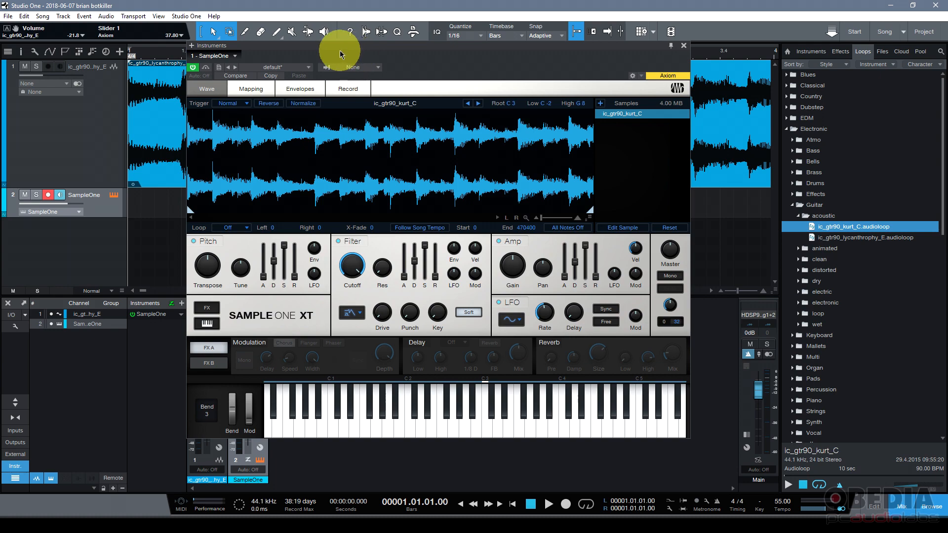
Step: Shorten the sample so its end point is at about 26424, and audition it on the sampler's keyboard
left_click_drag(344, 53, 354, 59)
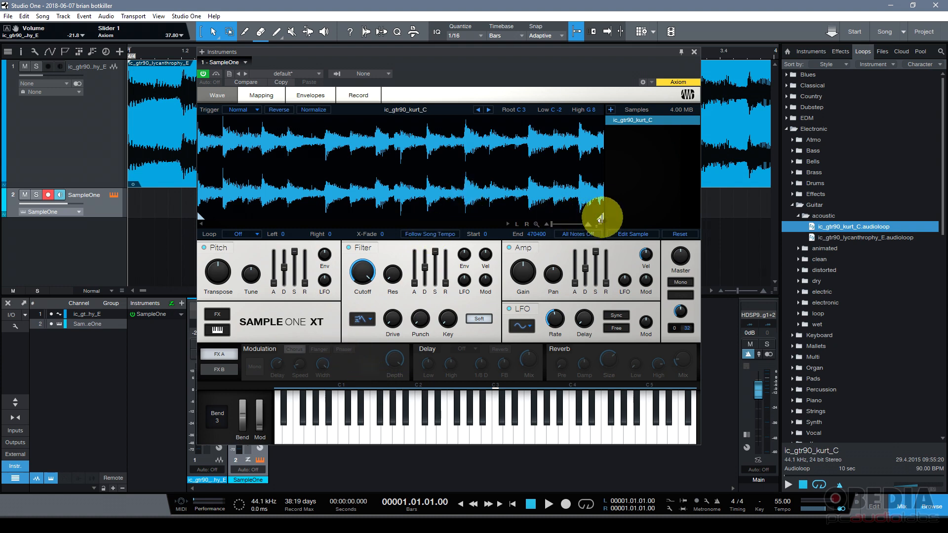
left_click_drag(601, 218, 596, 217)
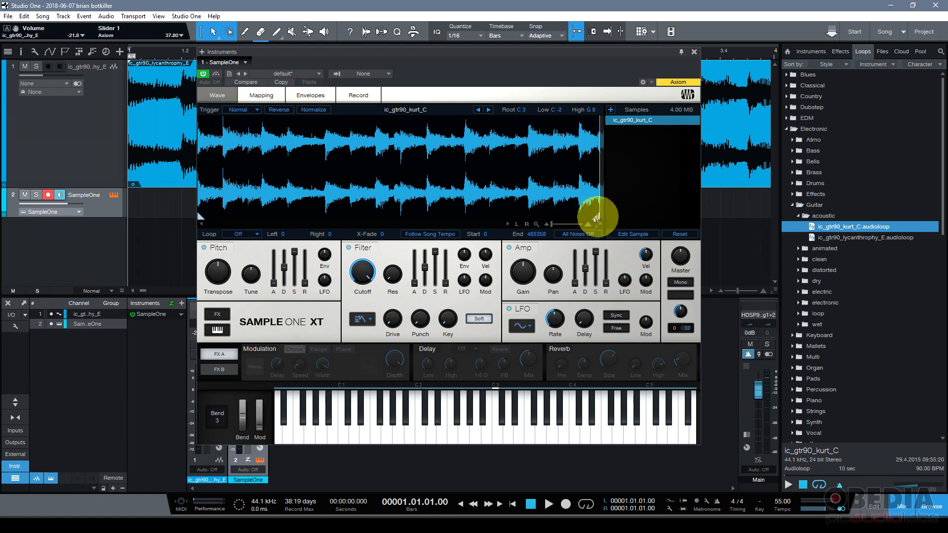
left_click_drag(598, 217, 219, 250)
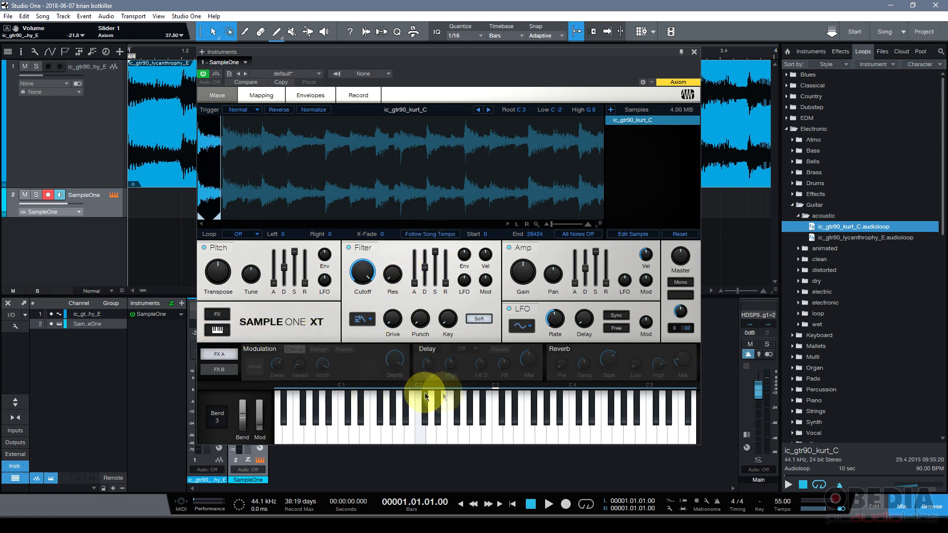
left_click(486, 389)
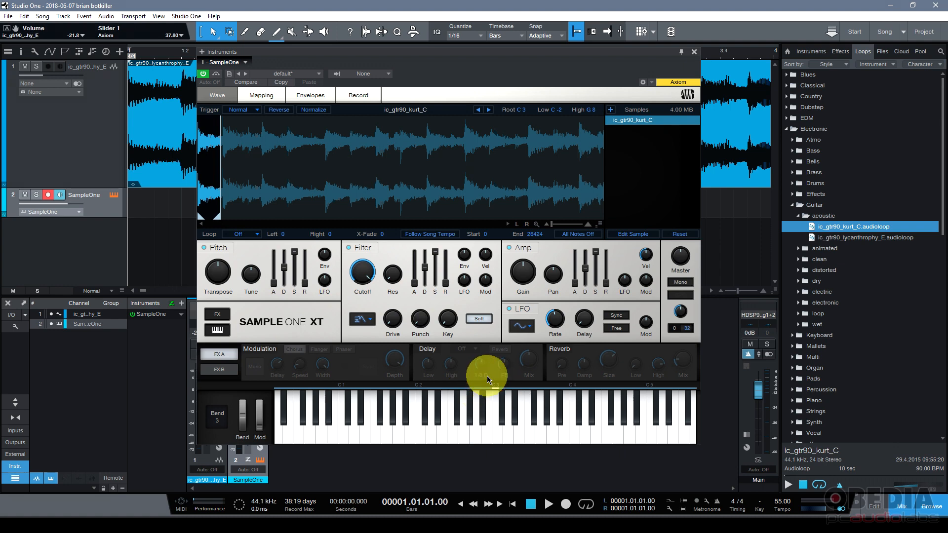
left_click(634, 121)
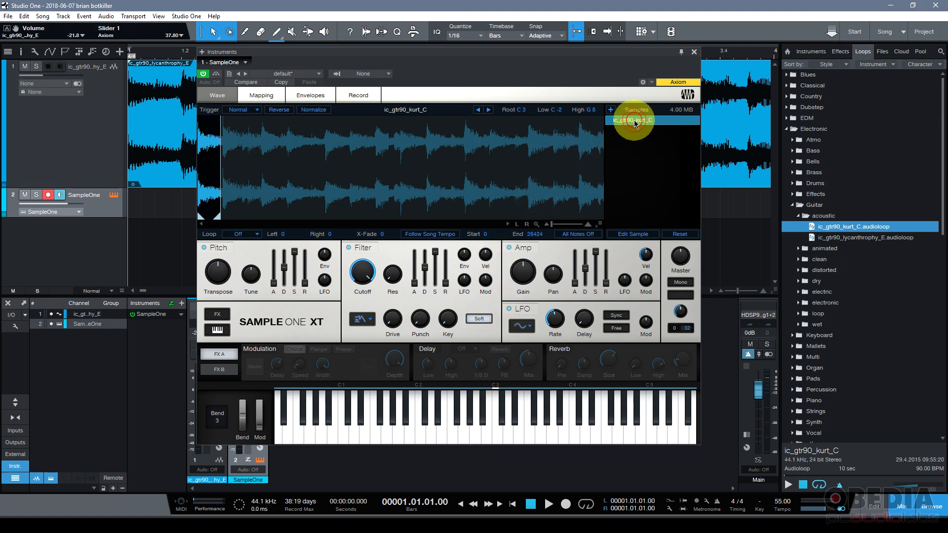
right_click(635, 123)
left_click(638, 198)
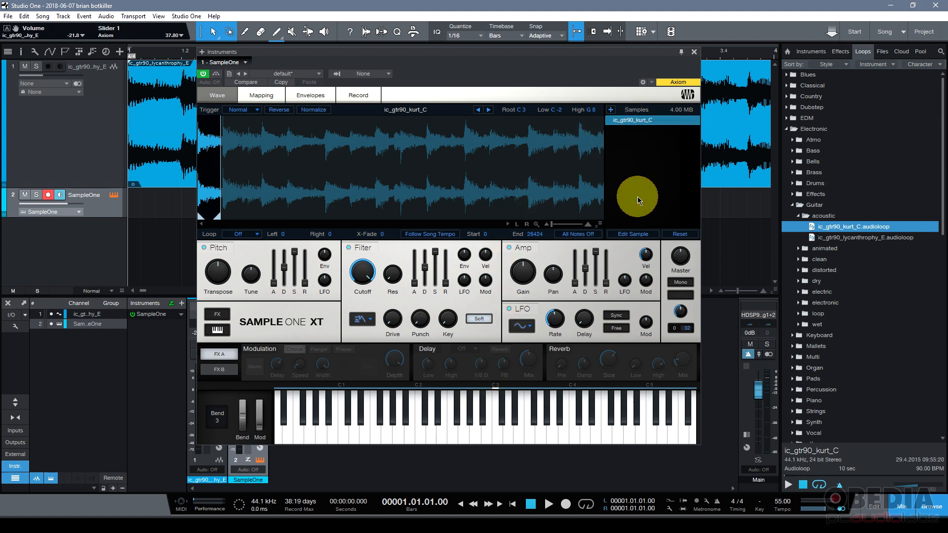
right_click(634, 127)
left_click(625, 173)
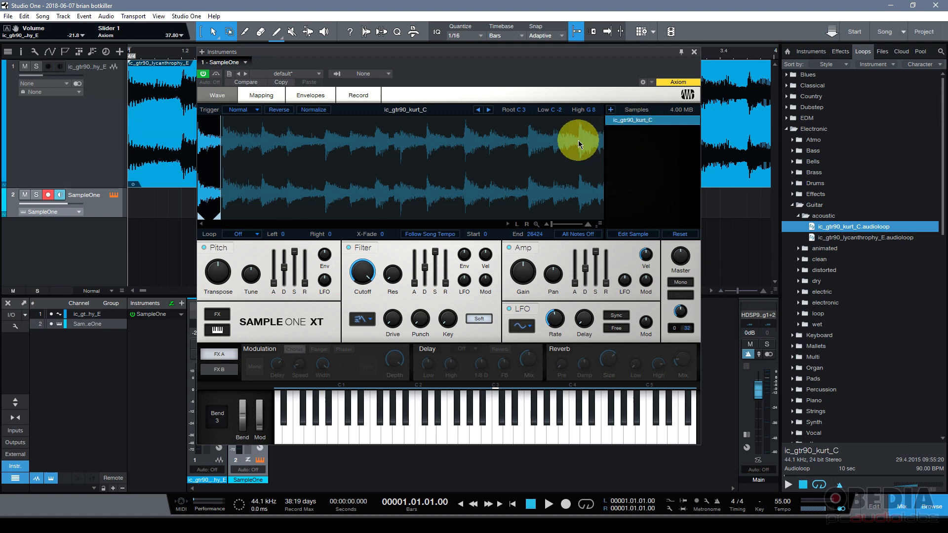
Step: Create slices from the ic_gtr90_kurt_C sample in the sample list
left_click_drag(460, 55, 464, 65)
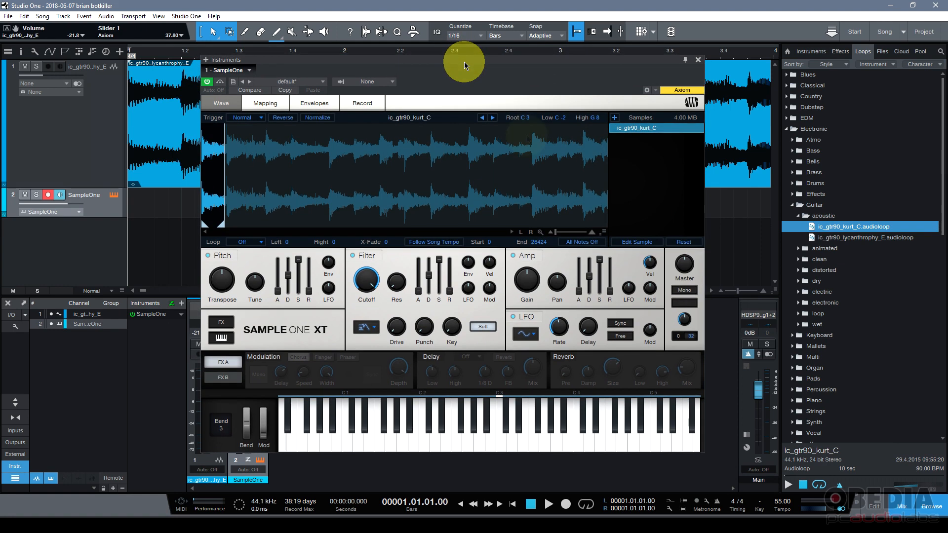
right_click(639, 131)
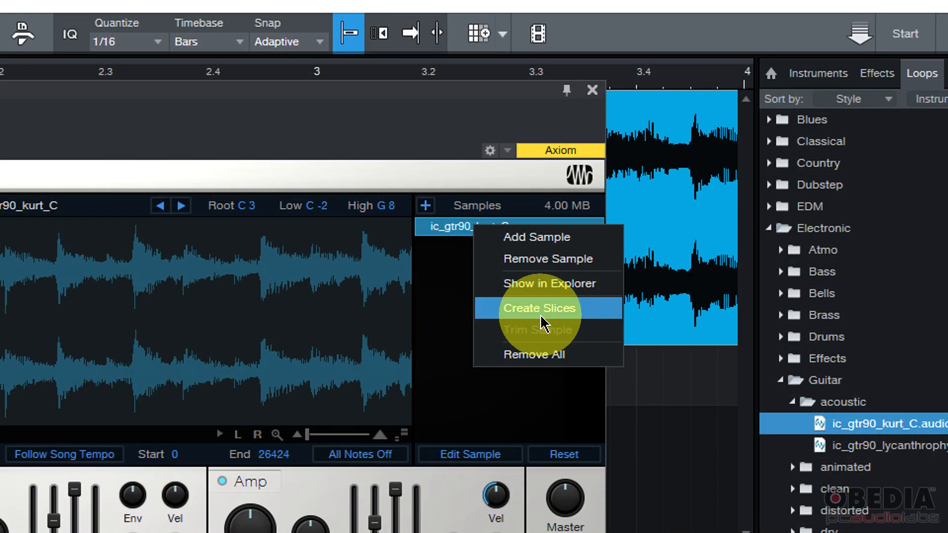
left_click(541, 319)
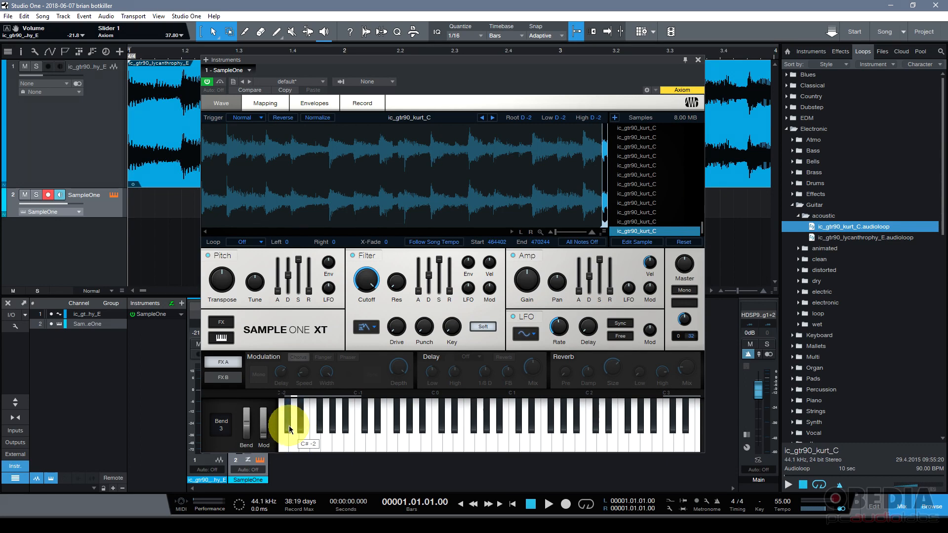
Step: Audition several of the guitar loop slices on the lowest octave of the sampler's keyboard
left_click(326, 423)
left_click(332, 432)
left_click(322, 444)
left_click(338, 450)
left_click(317, 436)
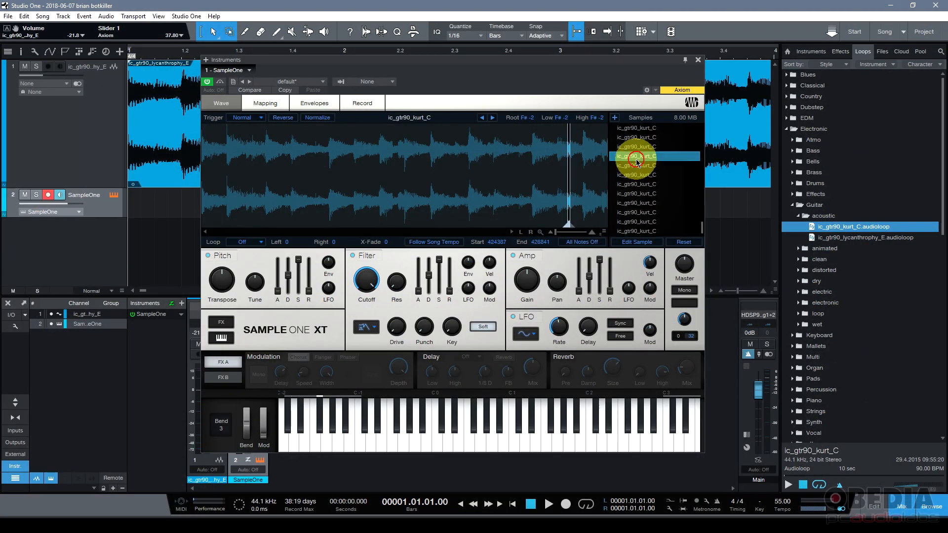
Step: Step through the ic_gtr90_kurt_C slices in the sample list to examine their regions in the waveform
left_click(493, 273)
left_click(634, 176)
left_click(634, 187)
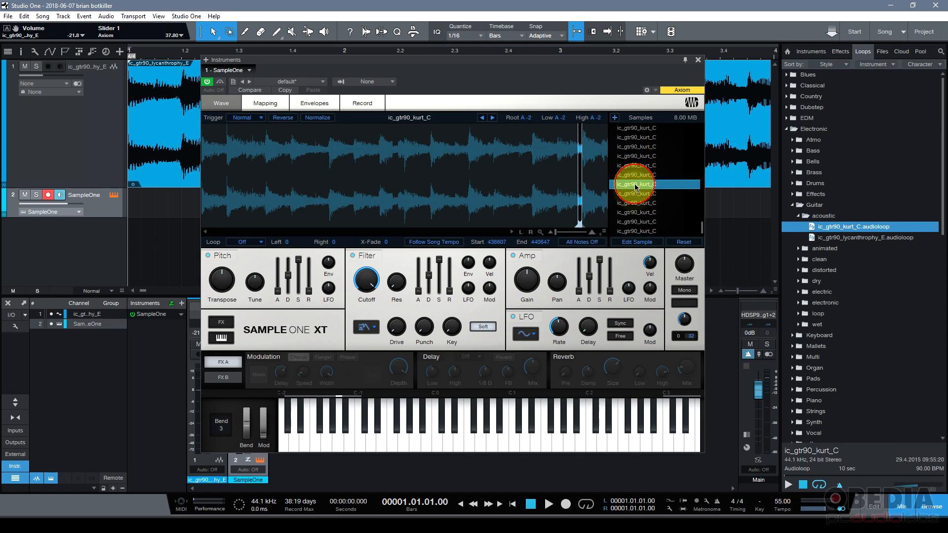
left_click(635, 196)
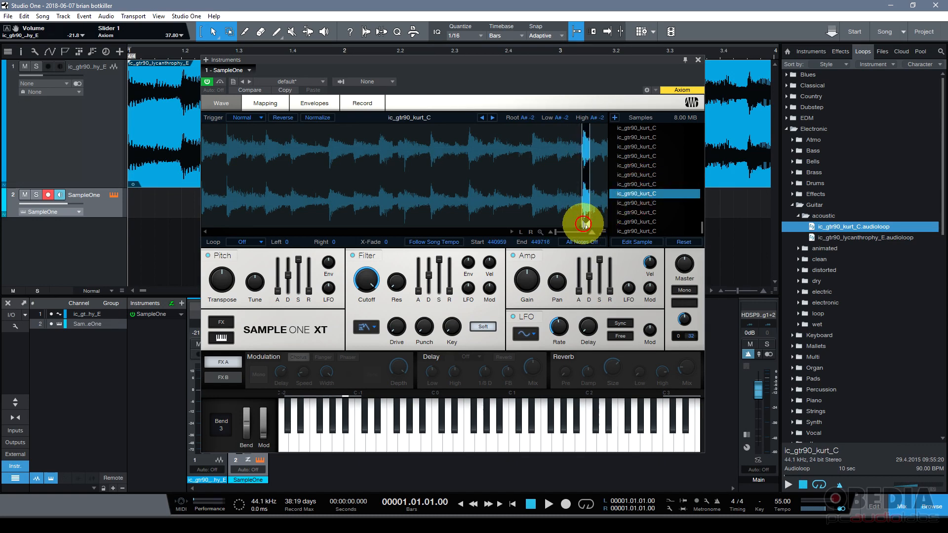
left_click(638, 203)
left_click(643, 212)
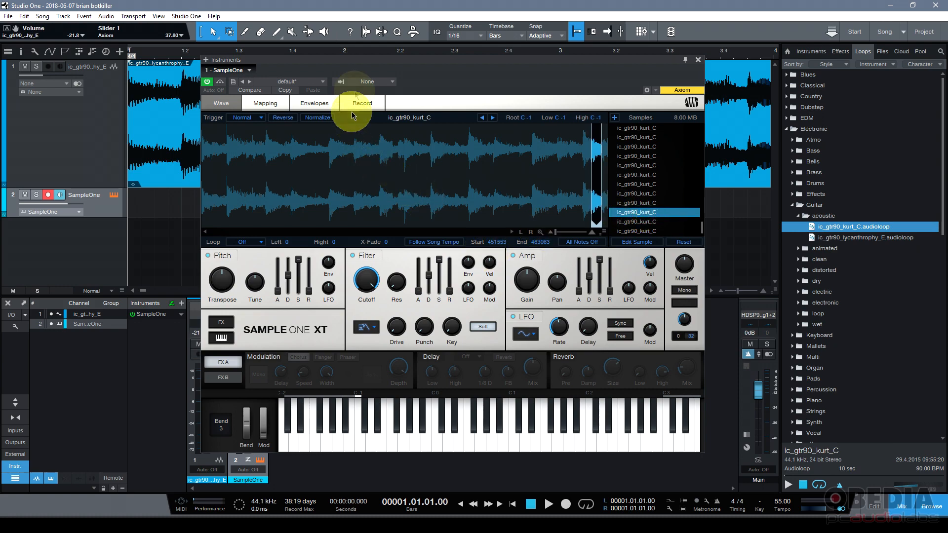
Step: Load the sampler's default preset to clear all kurt_C slices
left_click_drag(363, 60, 359, 69)
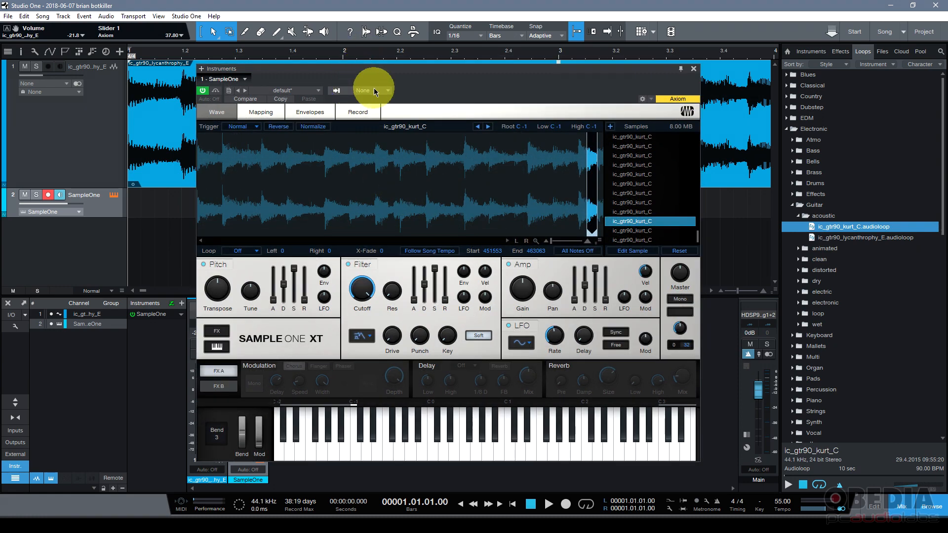
left_click(318, 91)
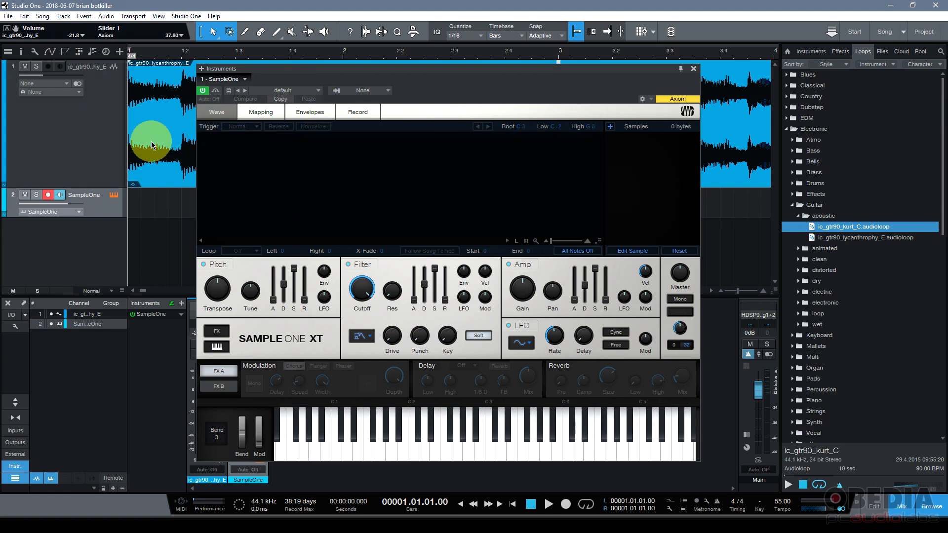
left_click_drag(251, 73, 257, 73)
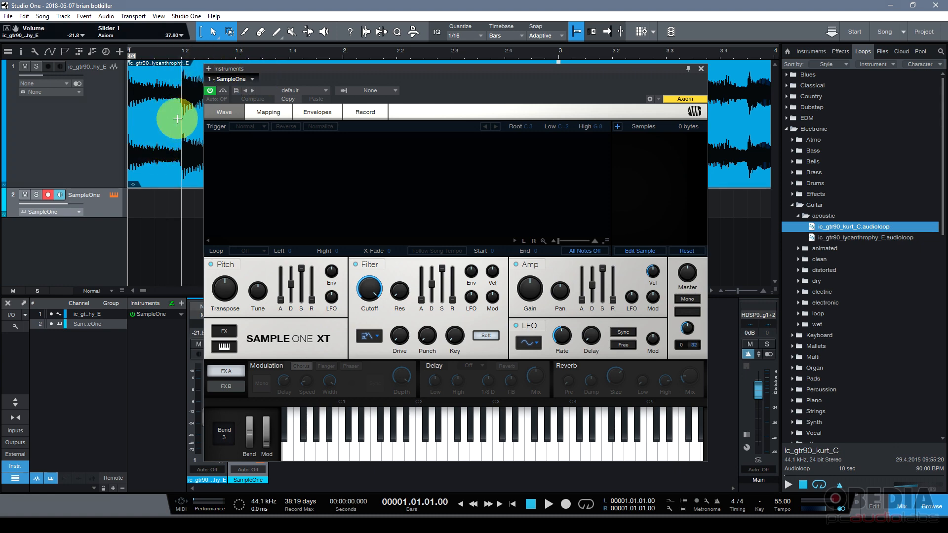
Step: Add the ic_gtr90_lycanthrophy_E event from the arrangement to the sampler using Slice & Add Sample
left_click(158, 170)
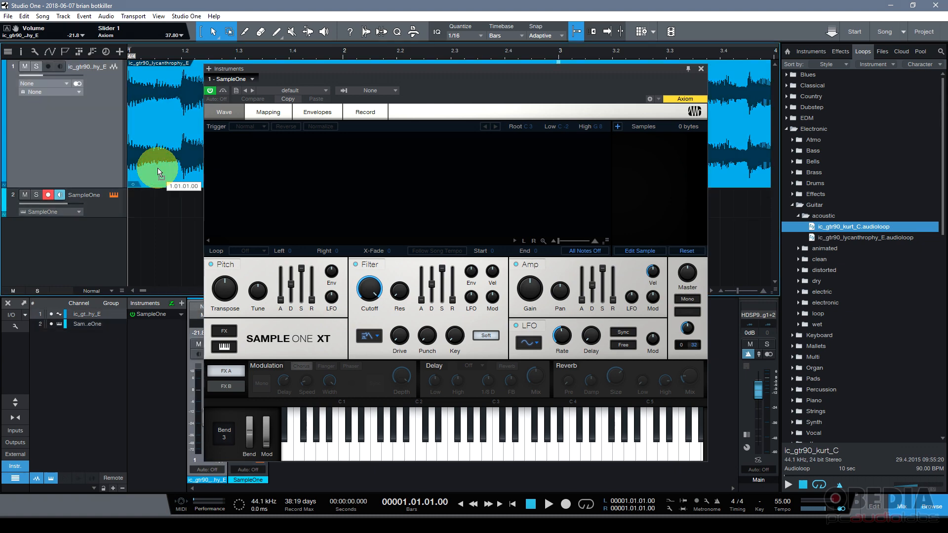
left_click_drag(158, 172, 321, 206)
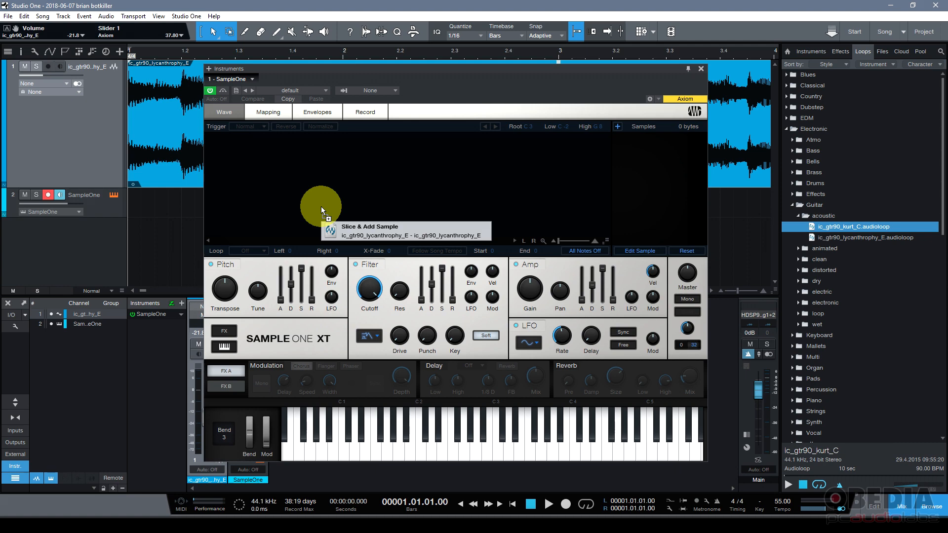
left_click_drag(321, 206, 321, 206)
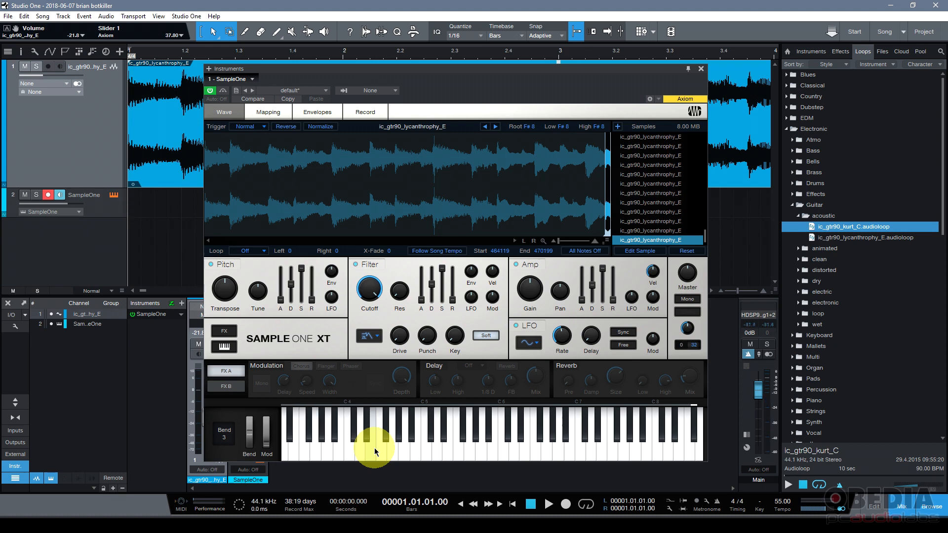
Step: Select several ic_gtr90_lycanthrophy_E slices in the sample list to inspect their waveform regions
left_click(671, 185)
left_click(671, 162)
left_click(671, 158)
left_click(668, 187)
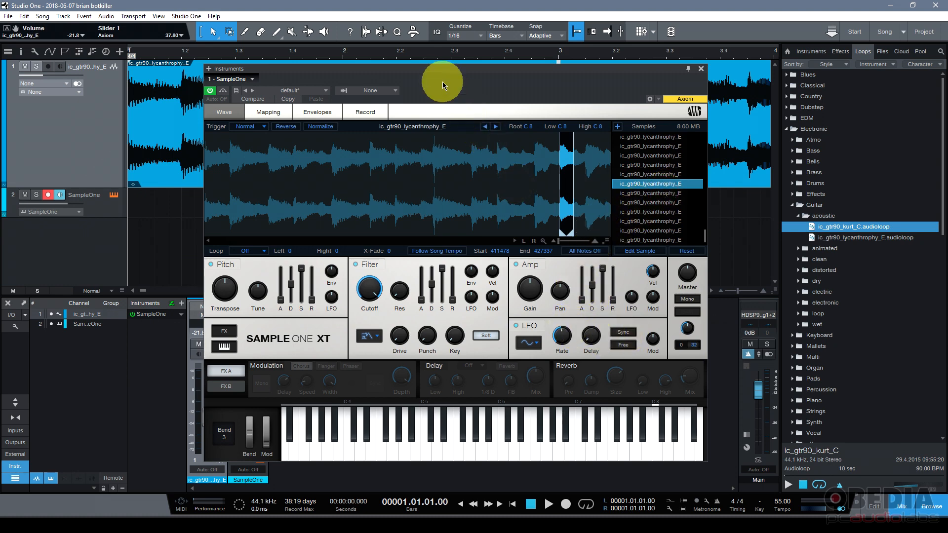
Step: Reload the sampler's default preset to remove the lycanthrophy_E slices
left_click_drag(444, 69, 446, 63)
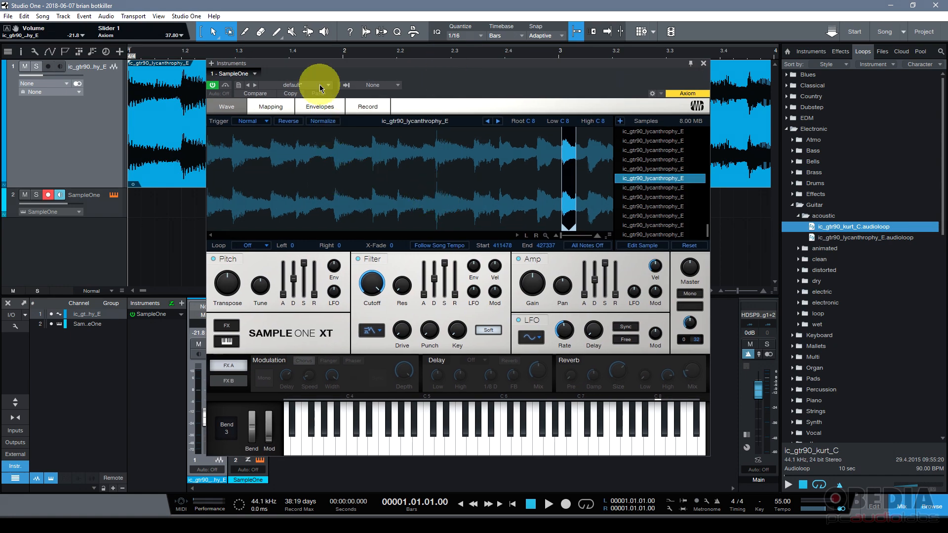
left_click(327, 86)
left_click(317, 96)
left_click(455, 63)
left_click_drag(451, 62, 451, 82)
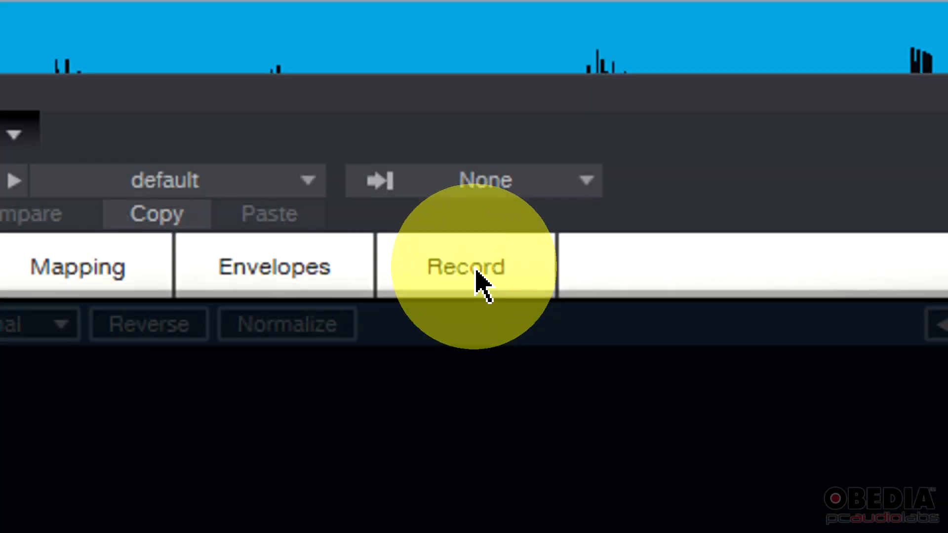
Step: Show the sampler's Record page with its input, gate and recording controls
left_click(482, 284)
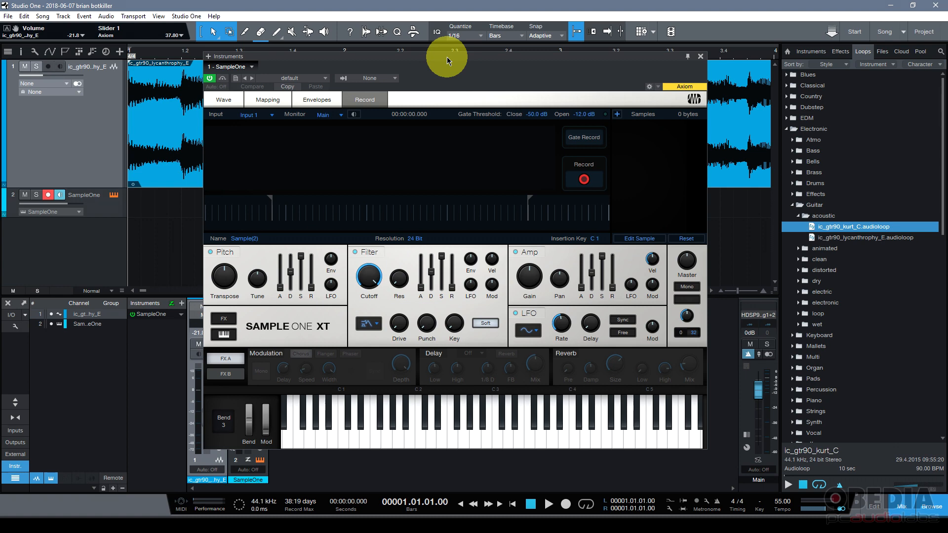
left_click_drag(452, 64, 498, 81)
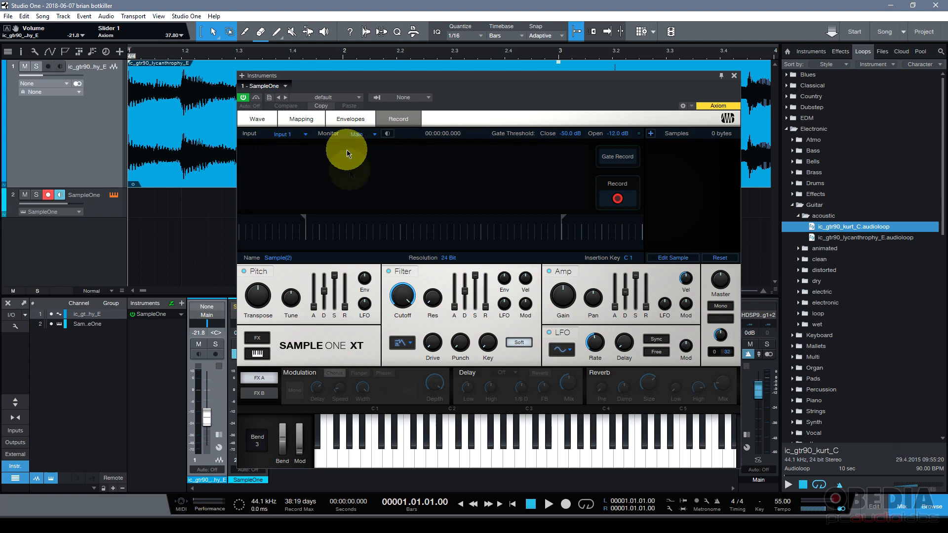
left_click_drag(353, 80, 348, 75)
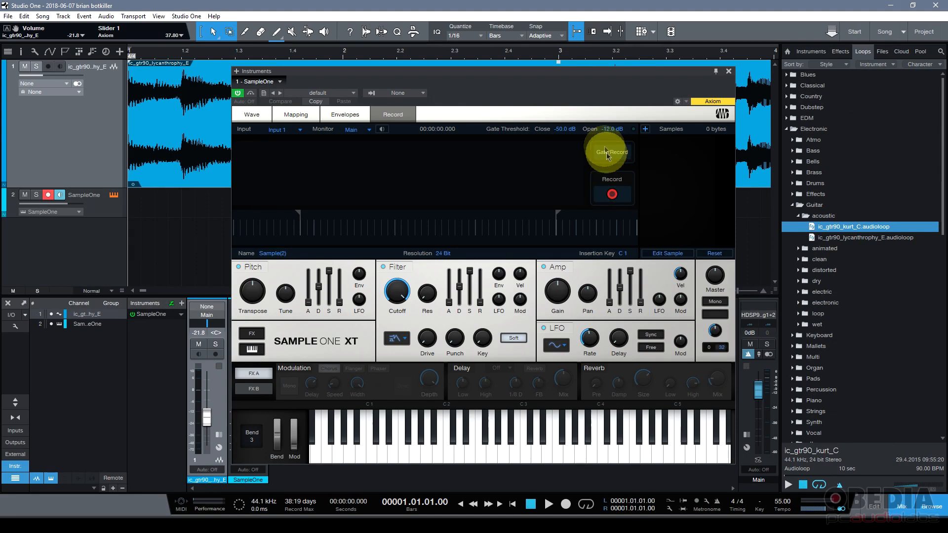
left_click(463, 194)
left_click(610, 194)
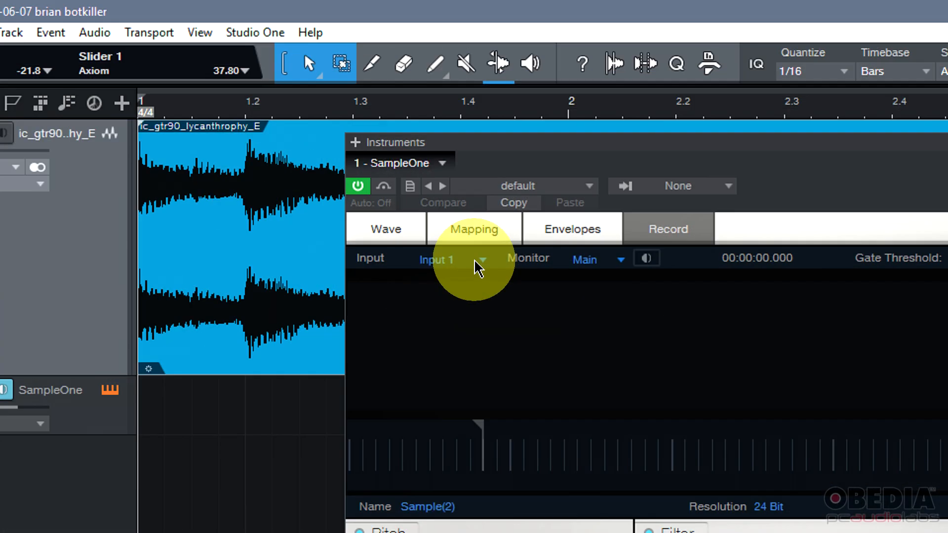
Step: Set the sampler's recording input to the ic_gtr90_lycanthrophy_E track
left_click(475, 263)
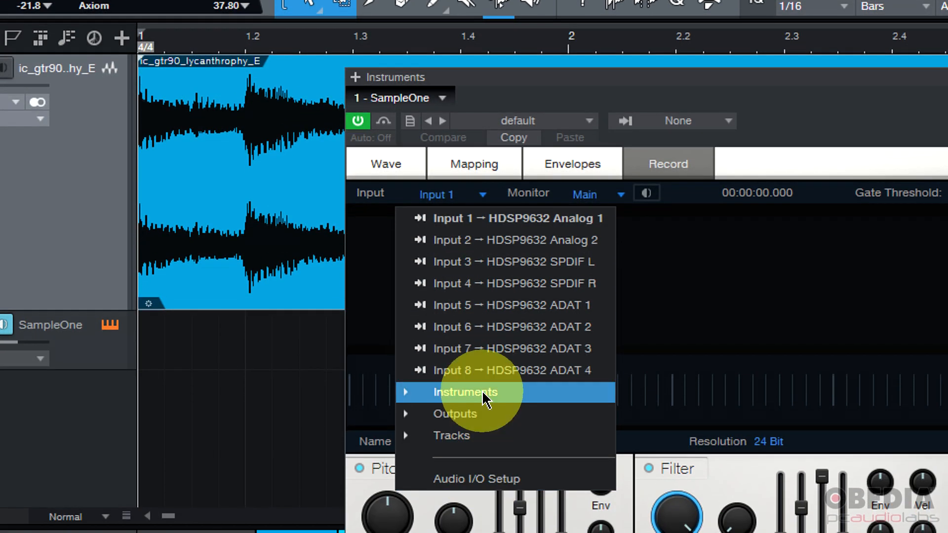
left_click(484, 395)
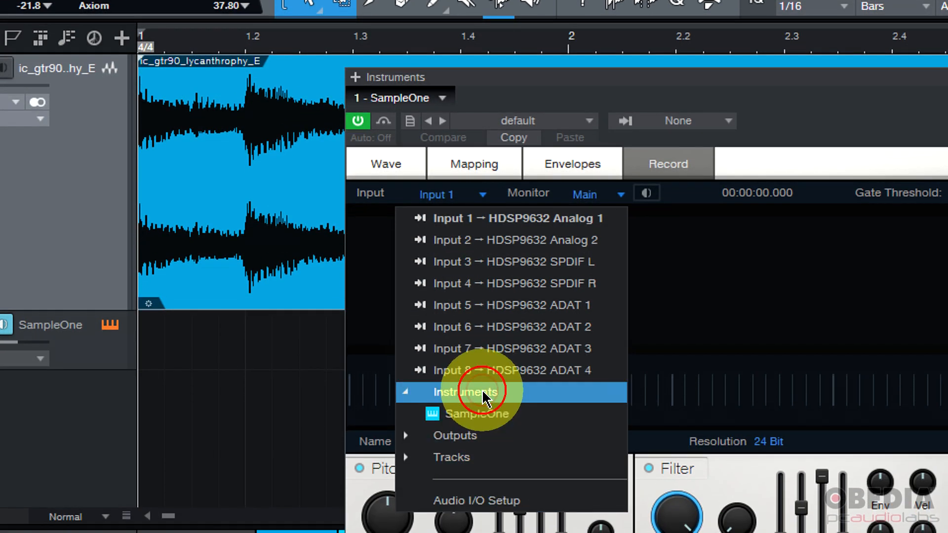
left_click(491, 438)
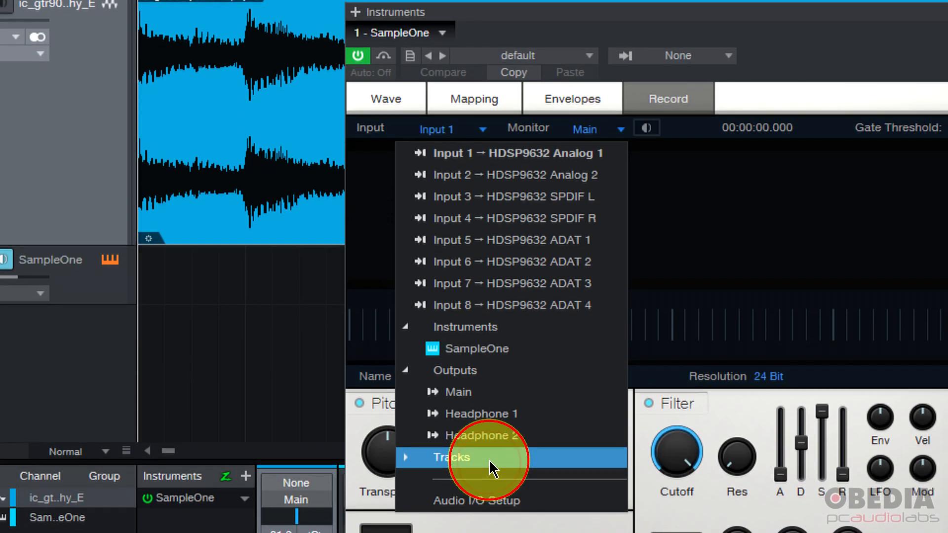
left_click(491, 468)
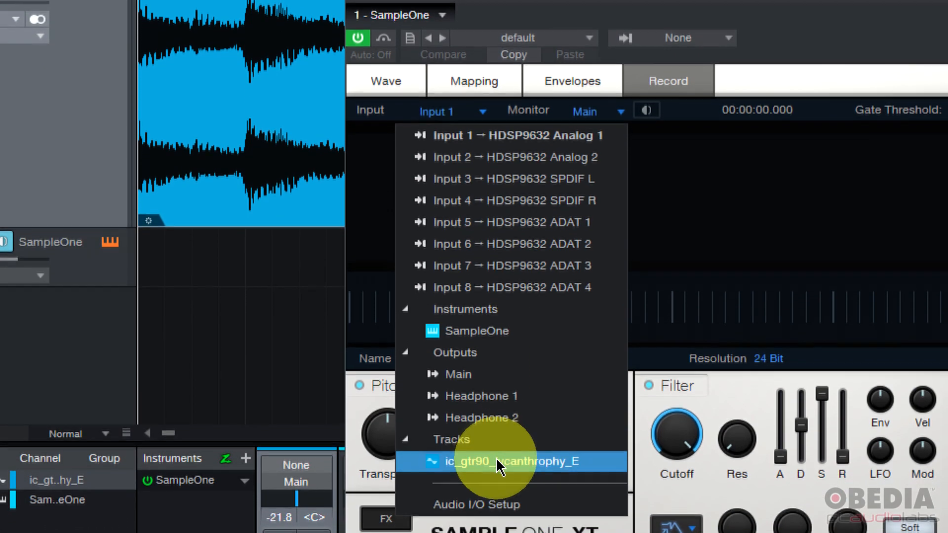
left_click(497, 481)
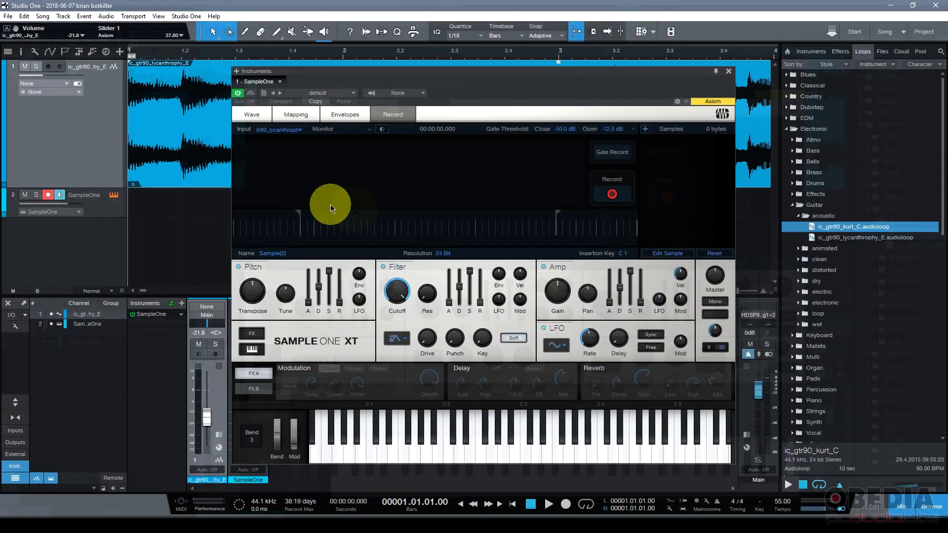
Step: Record the guitar track's playback from the start of the song into the sampler, stopping after about 18 seconds
left_click(134, 55)
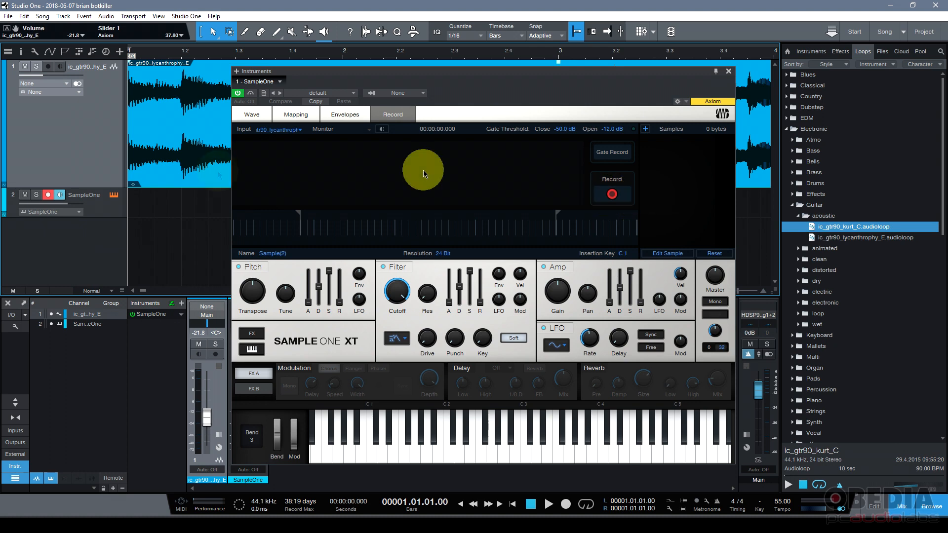
left_click(612, 195)
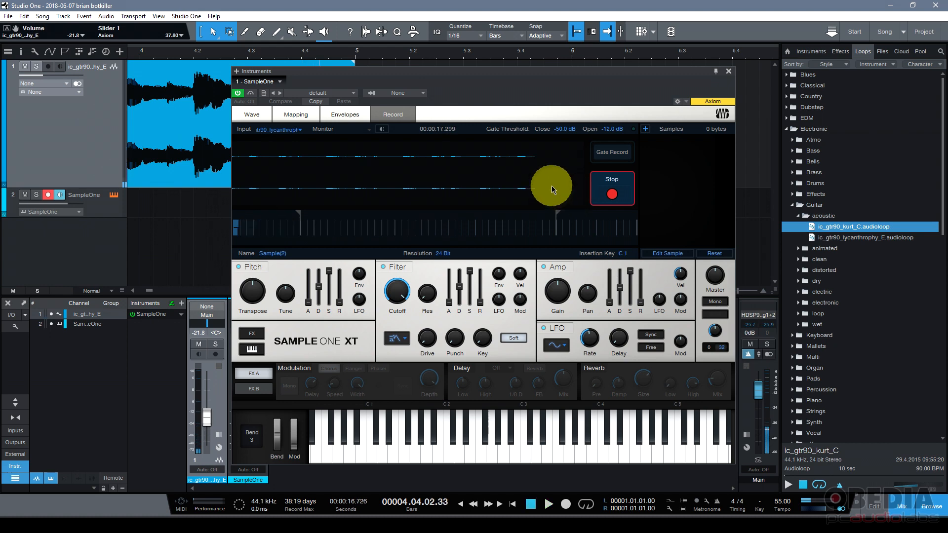
left_click(612, 191)
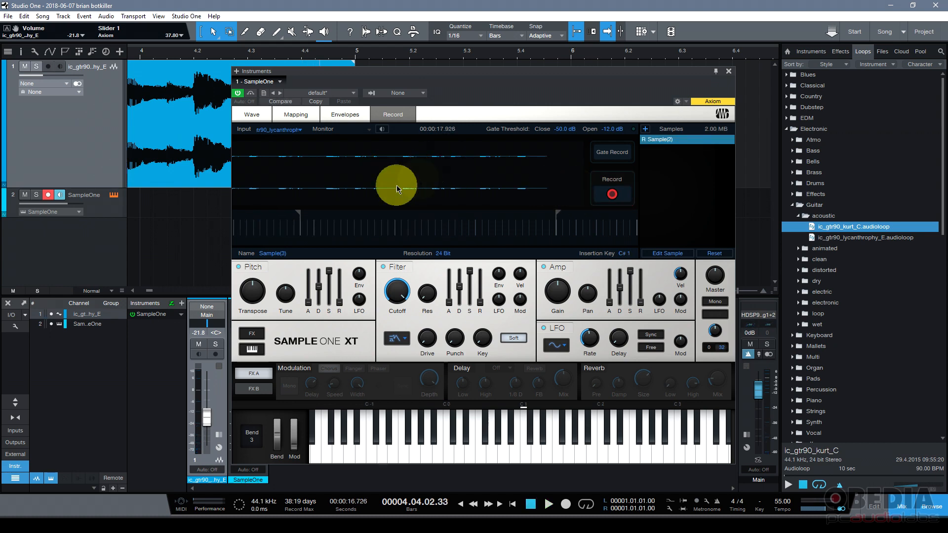
Step: Audition the newly recorded sample on the sampler's keyboard at and around C 1
left_click(524, 451)
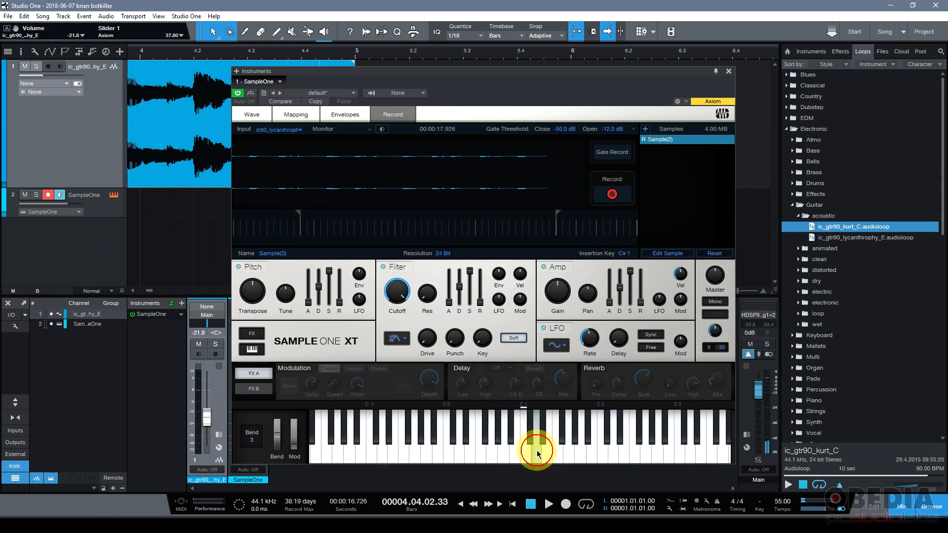
left_click(526, 455)
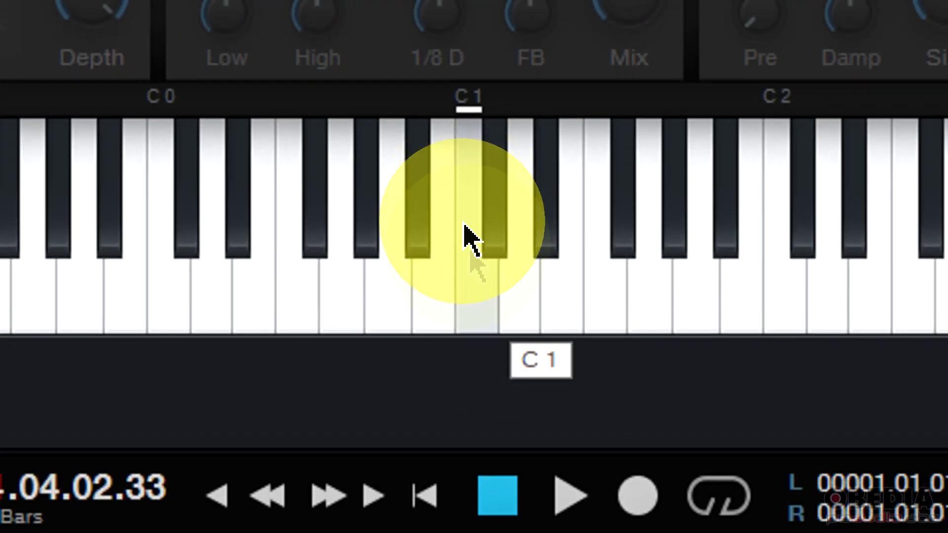
left_click(466, 232)
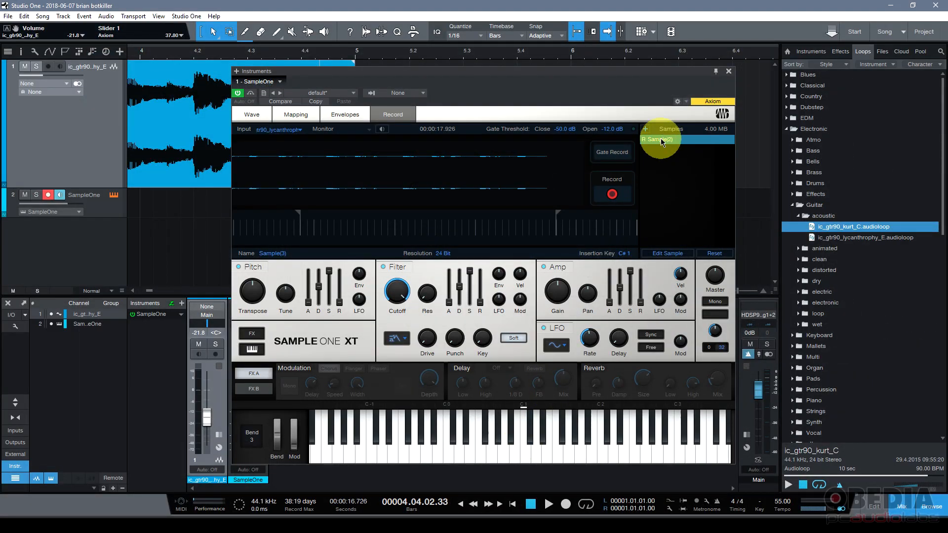
Step: Create slices from the recorded Sample(2) and audition the sampler's keys from C 1 to C 2
right_click(663, 143)
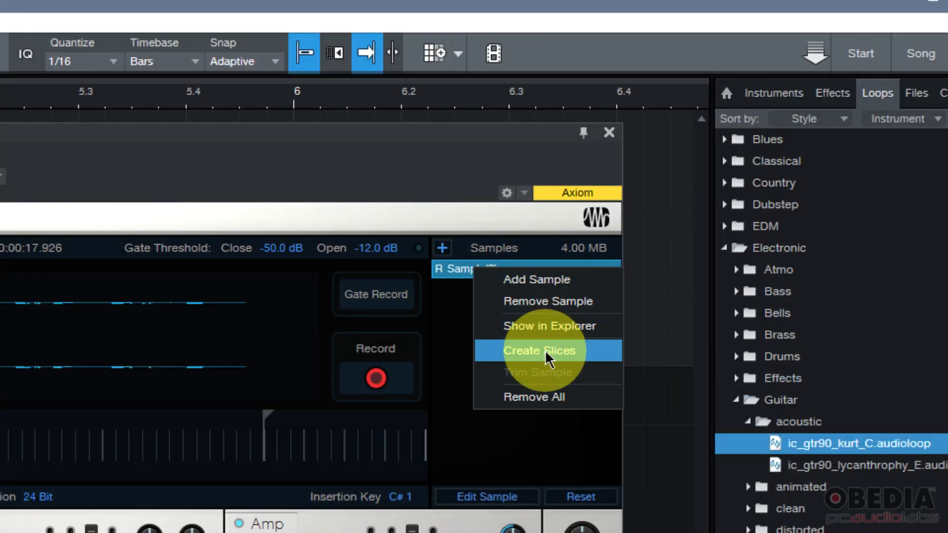
left_click(694, 181)
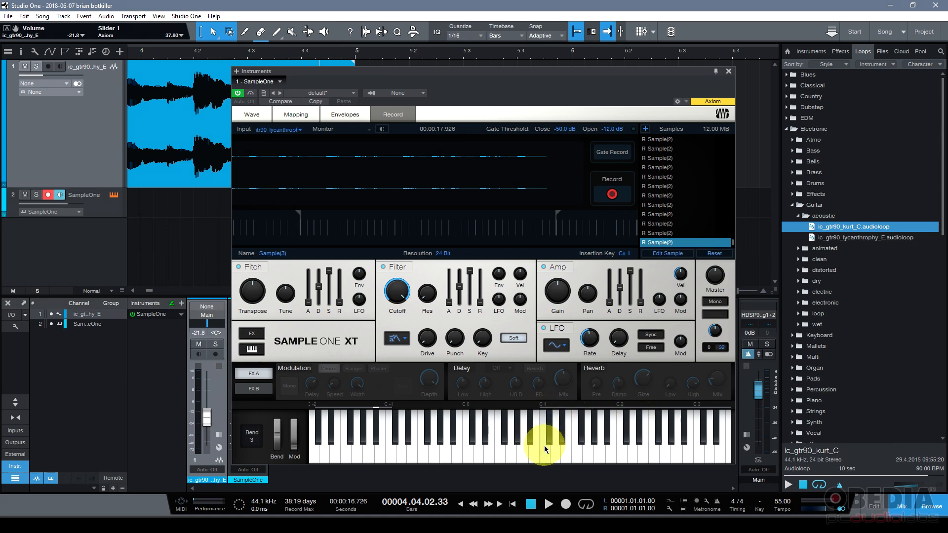
left_click_drag(545, 449, 610, 460)
left_click(622, 460)
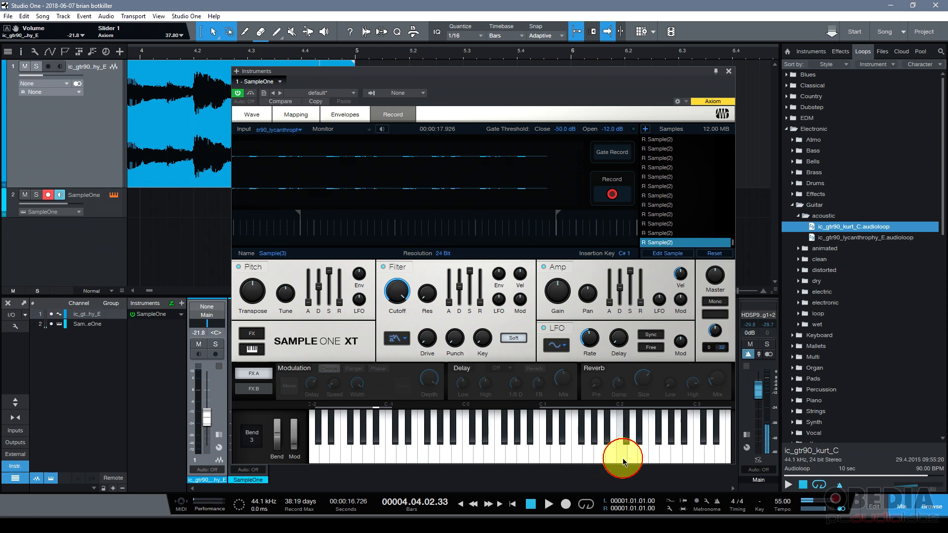
Step: Select several Sample(2) slices and examine their waveform regions on the Wave page
left_click(656, 186)
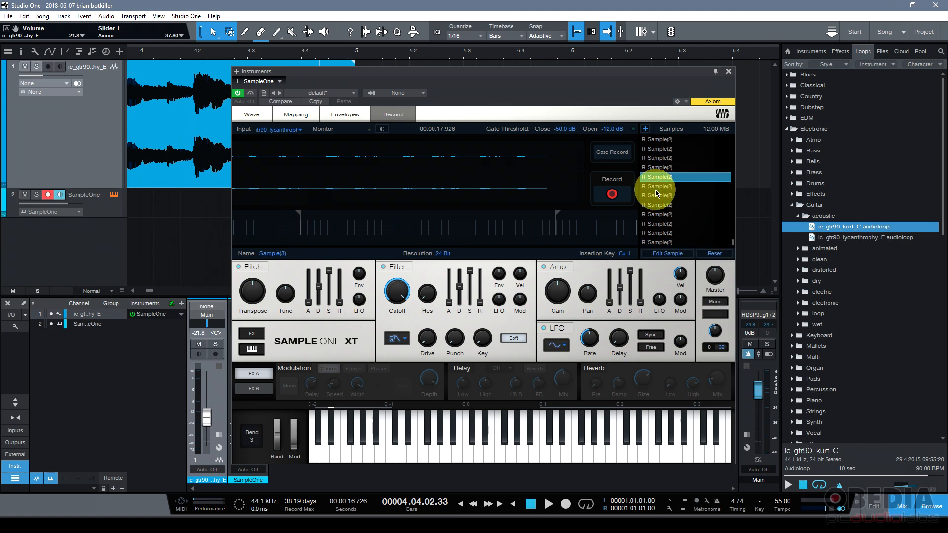
left_click(657, 204)
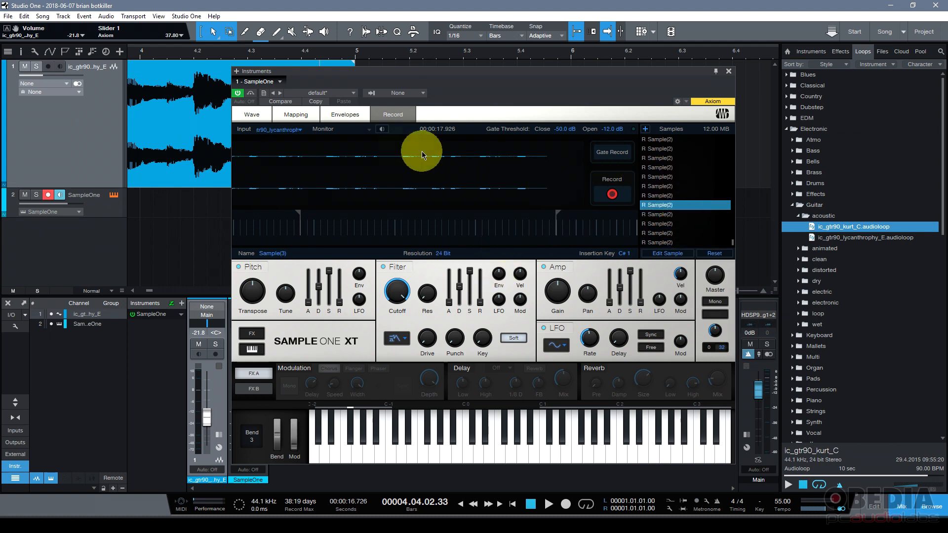
left_click(250, 112)
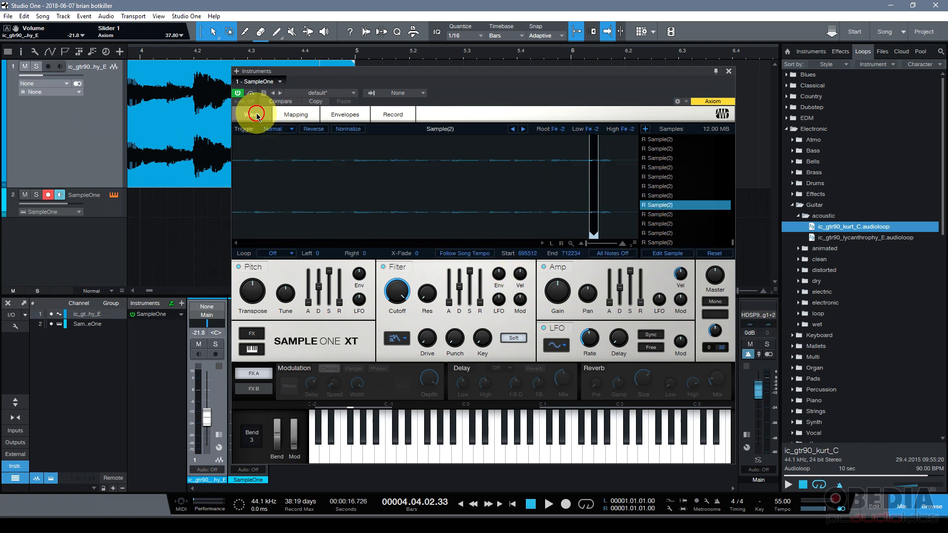
left_click(664, 186)
left_click(665, 177)
left_click(668, 159)
left_click(669, 186)
left_click(673, 195)
left_click(668, 214)
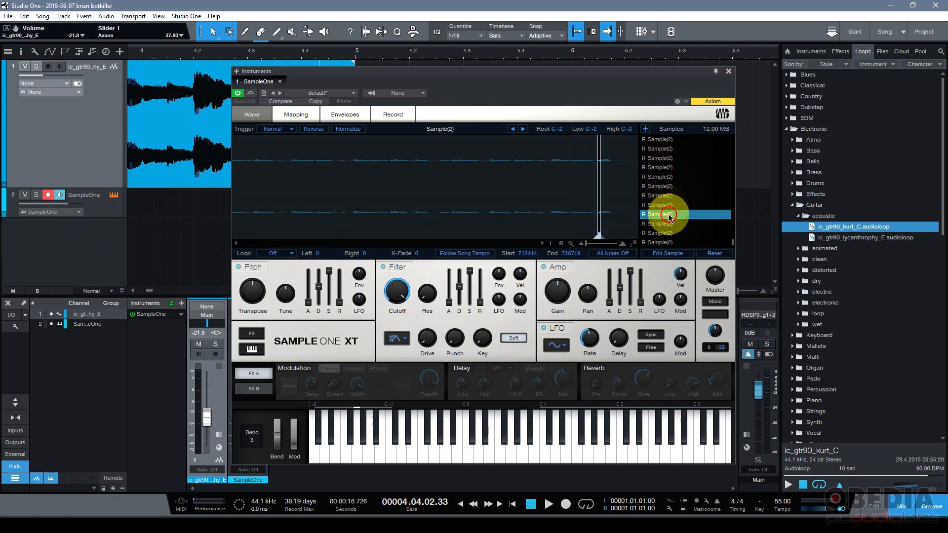
left_click(666, 186)
left_click(665, 178)
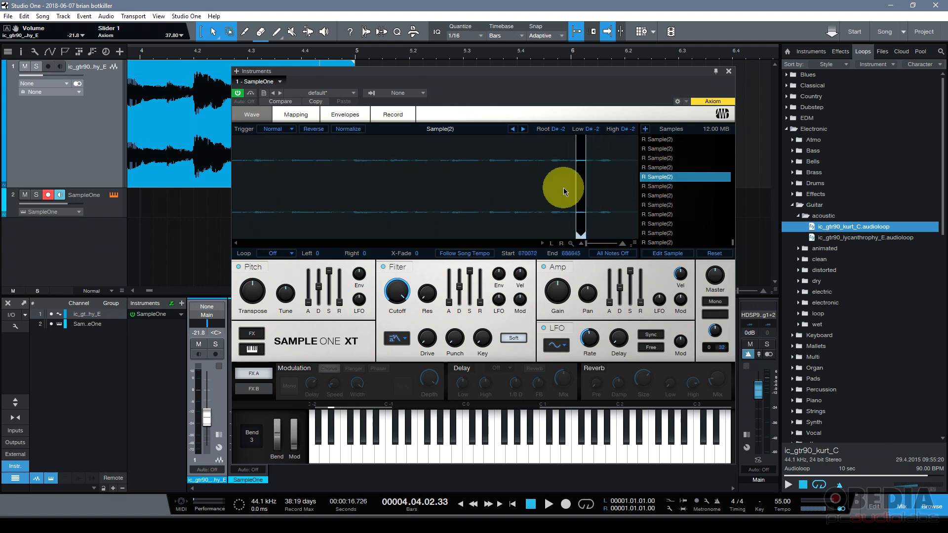
Step: Extend the D#-2 slice's region by moving its start marker earlier to about 551922
mouse_move(578, 236)
left_mouse_down()
mouse_move(500, 227)
mouse_move(515, 236)
left_mouse_up()
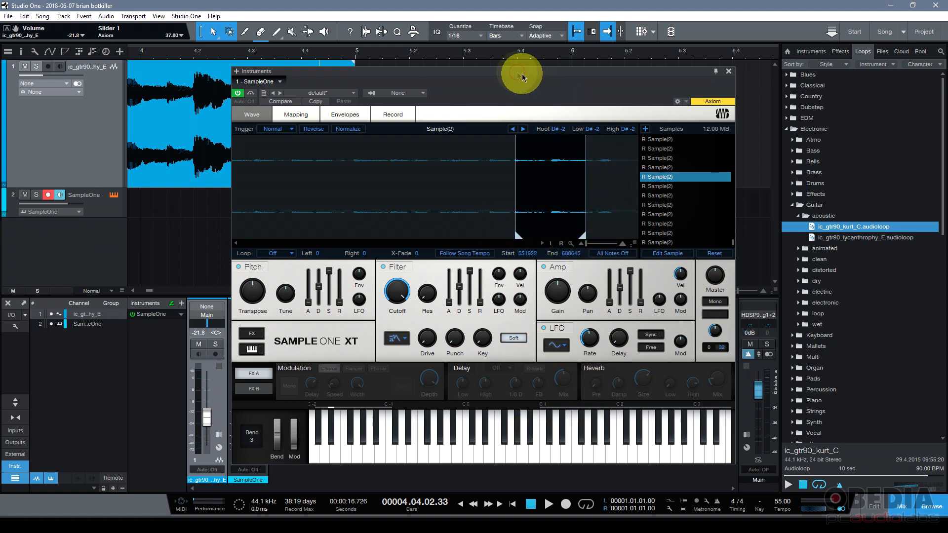
left_click_drag(523, 77, 511, 76)
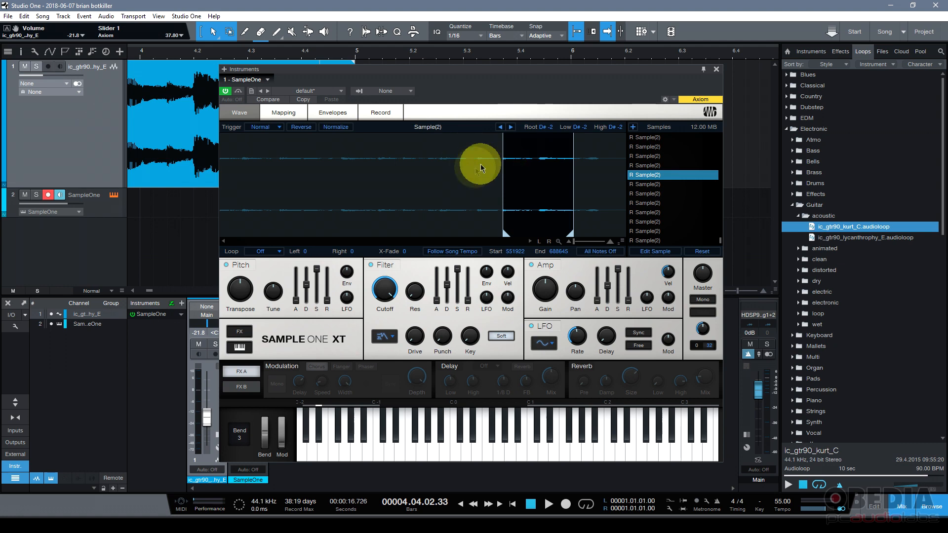
Step: Step through the Sample(2) slices on the Mapping page to examine the key assigned to each
left_click(283, 113)
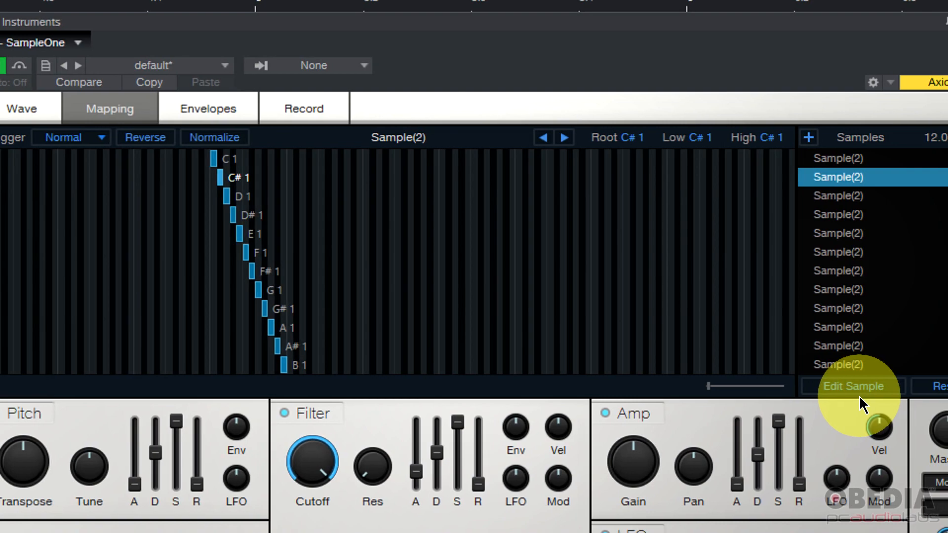
left_click(825, 196)
left_click(823, 215)
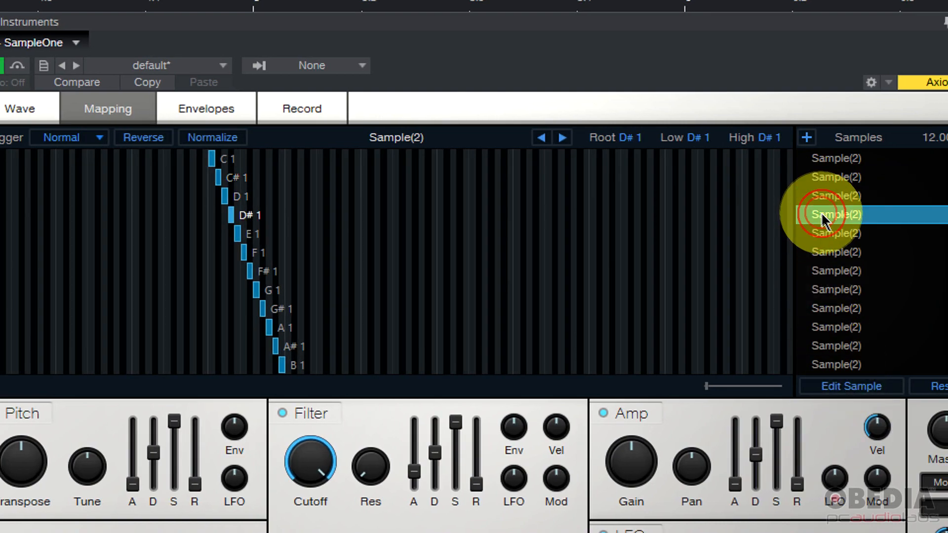
left_click(824, 234)
left_click(823, 253)
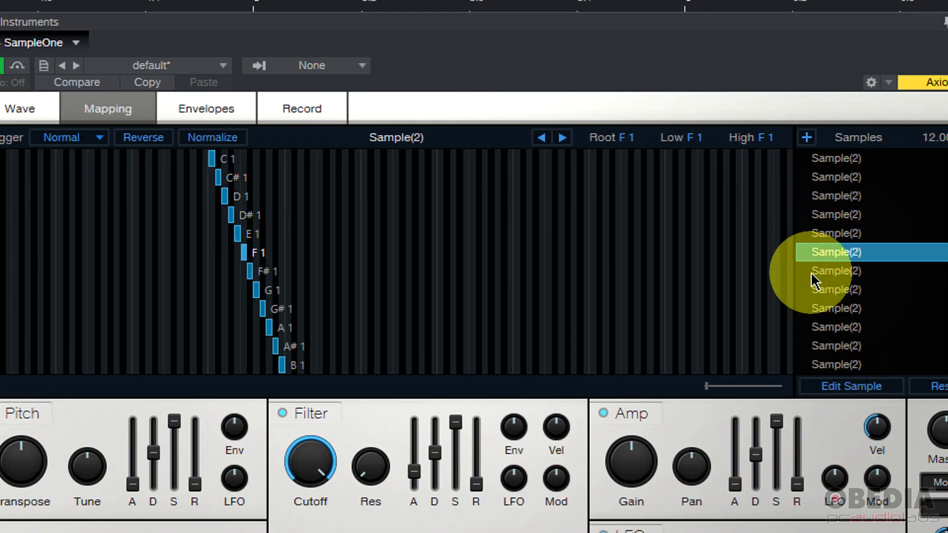
left_click(814, 276)
left_click(811, 291)
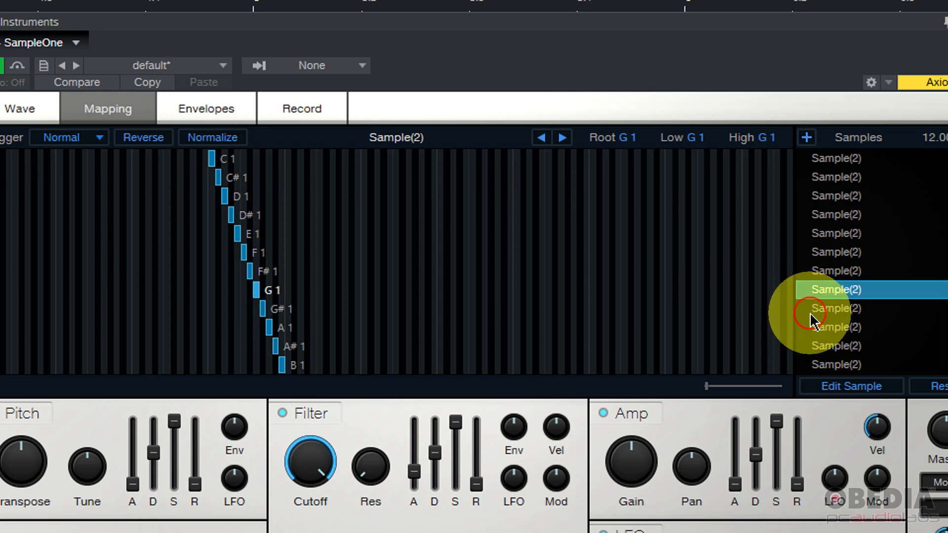
left_click(810, 310)
left_click(813, 327)
left_click(808, 290)
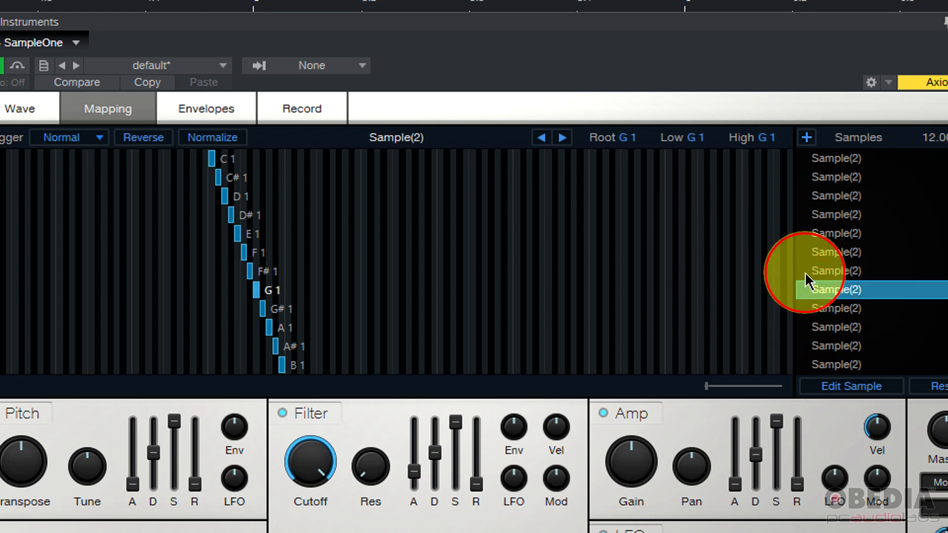
left_click(810, 271)
left_click(814, 252)
left_click(819, 233)
left_click(824, 217)
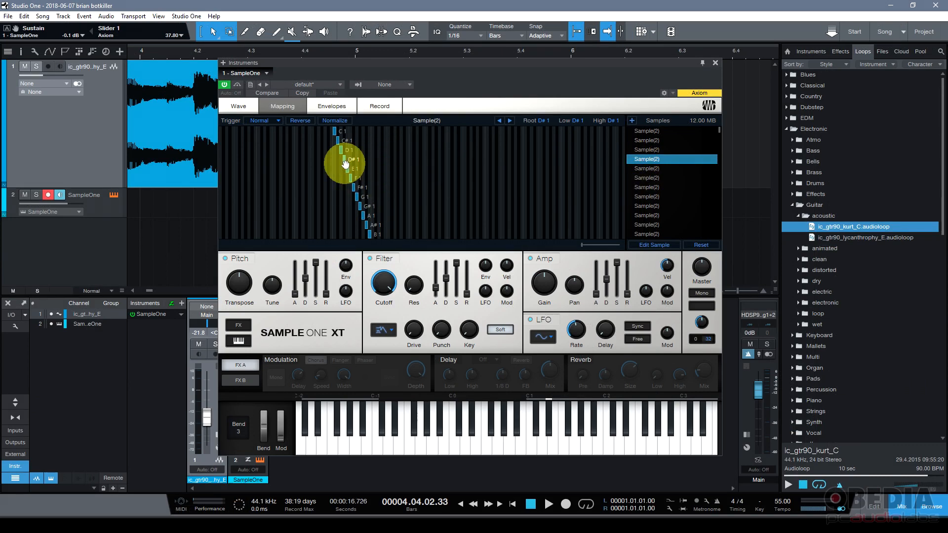
Step: Select the F#1 slice and stretch its high key limit up the keyboard, ending at C 3
left_click(644, 169)
left_click(647, 178)
left_click(647, 187)
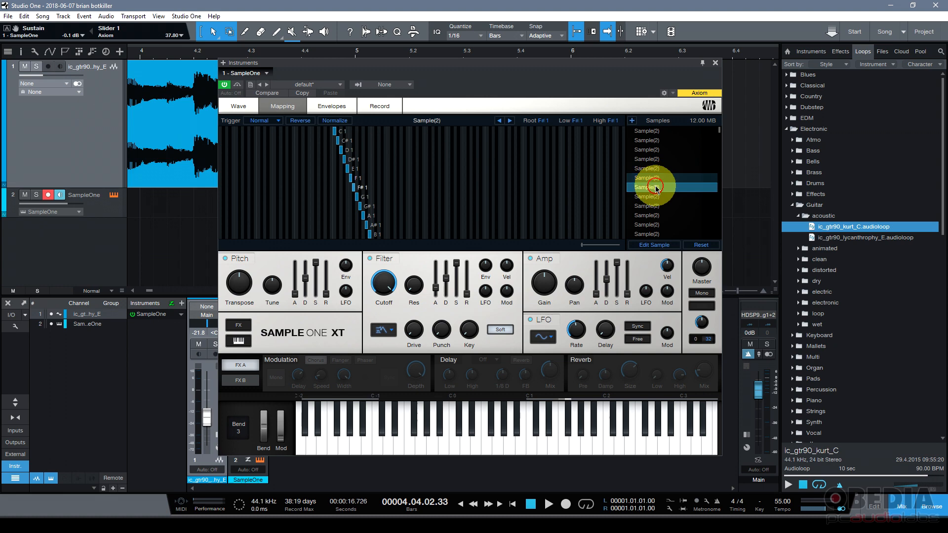
left_click_drag(386, 190, 348, 191)
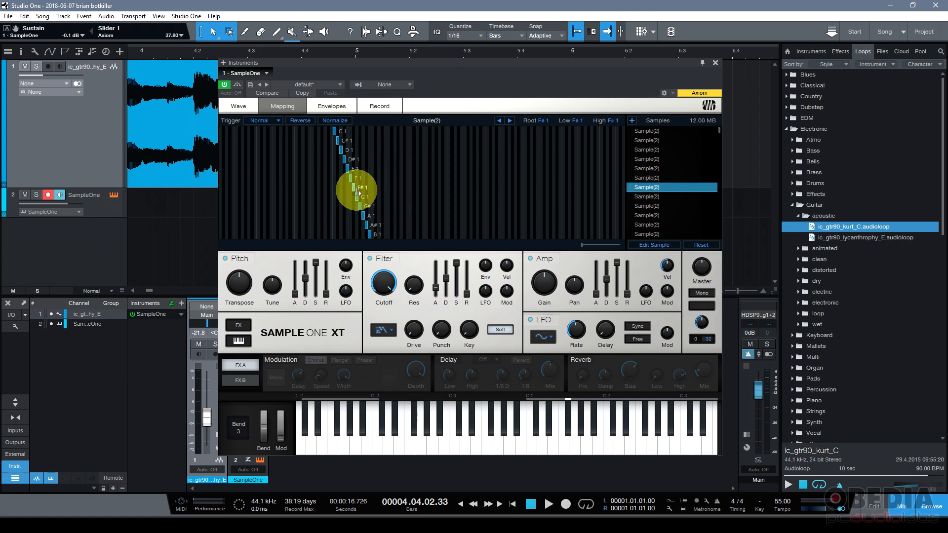
left_click_drag(359, 193, 434, 196)
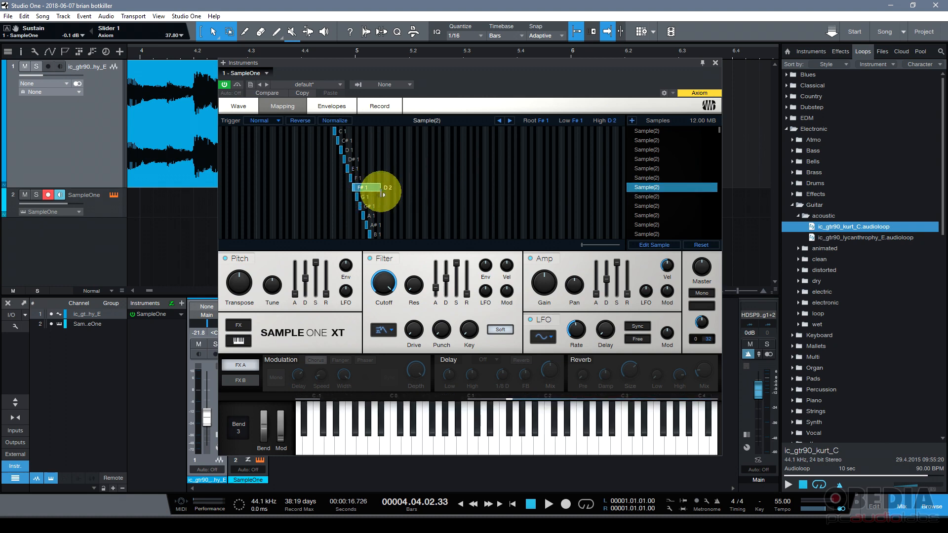
left_click_drag(388, 190, 430, 194)
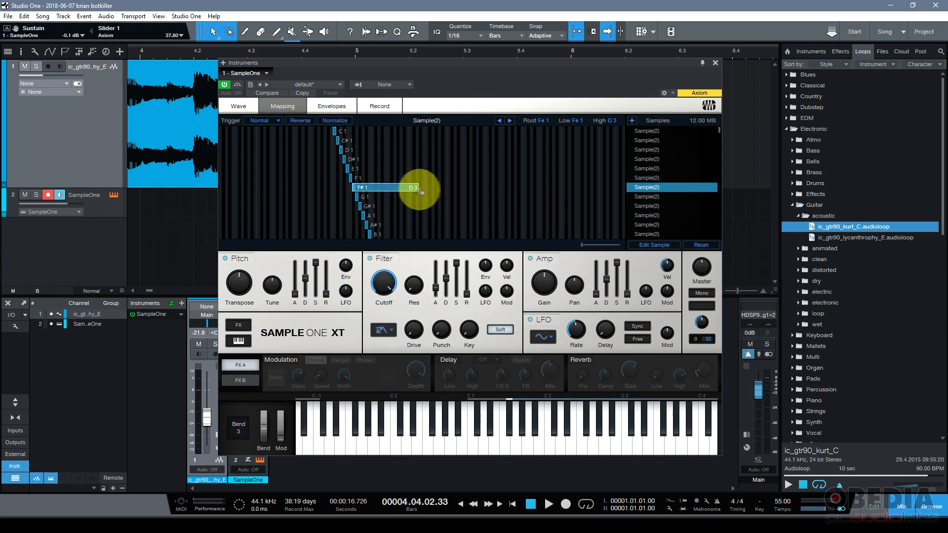
left_click_drag(393, 192, 425, 196)
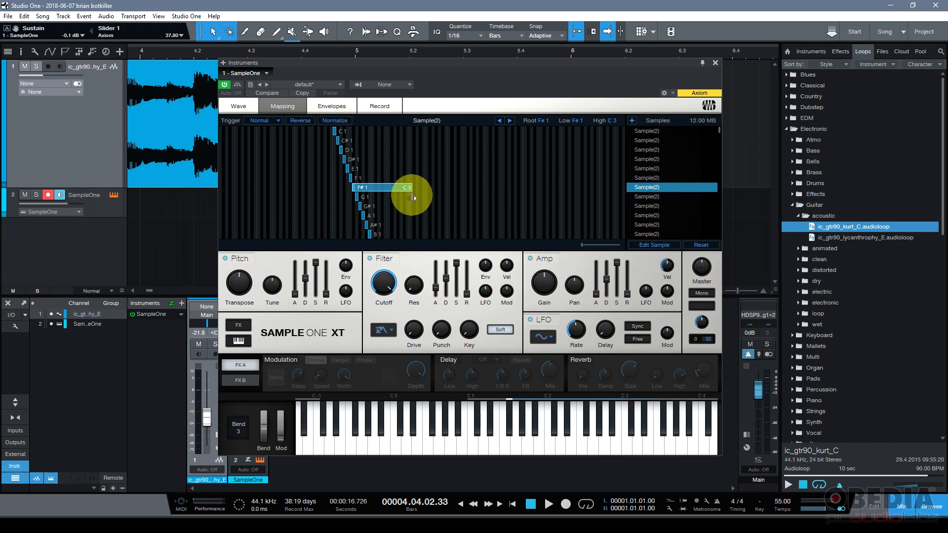
Step: Try extending the same slice's key range down to A#-1, and set its range to G 1 through G#1
left_click_drag(401, 197, 335, 201)
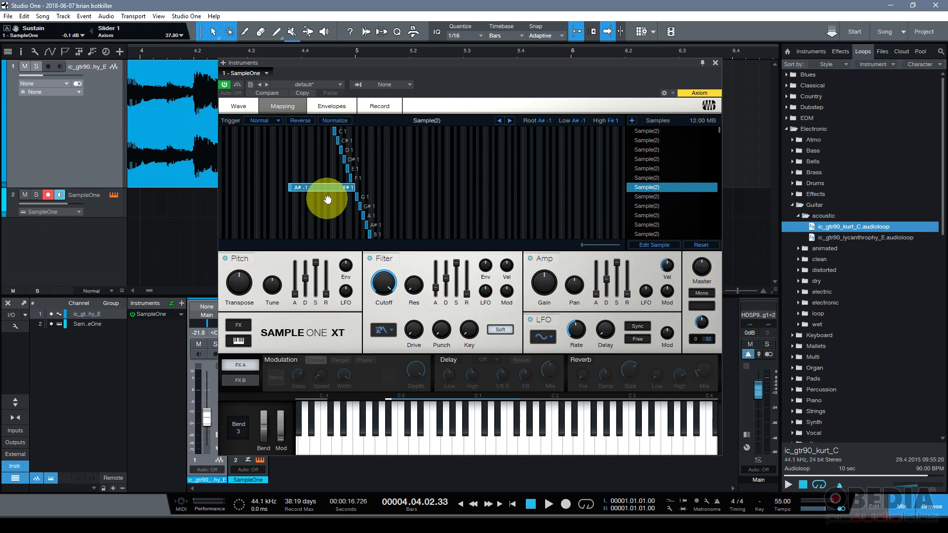
left_click_drag(328, 200, 365, 189)
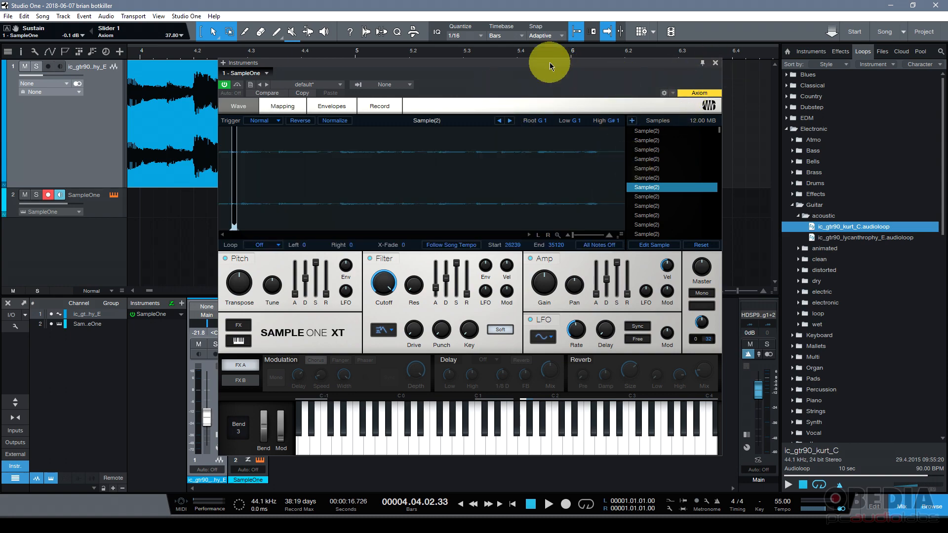
left_click_drag(551, 66, 527, 66)
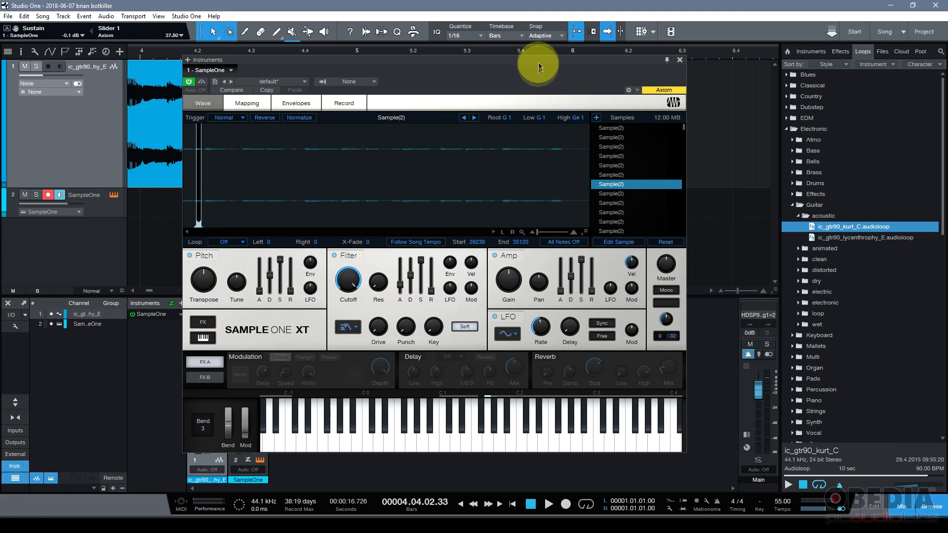
mouse_move(538, 63)
left_mouse_down()
mouse_move(551, 78)
mouse_move(539, 61)
left_mouse_up()
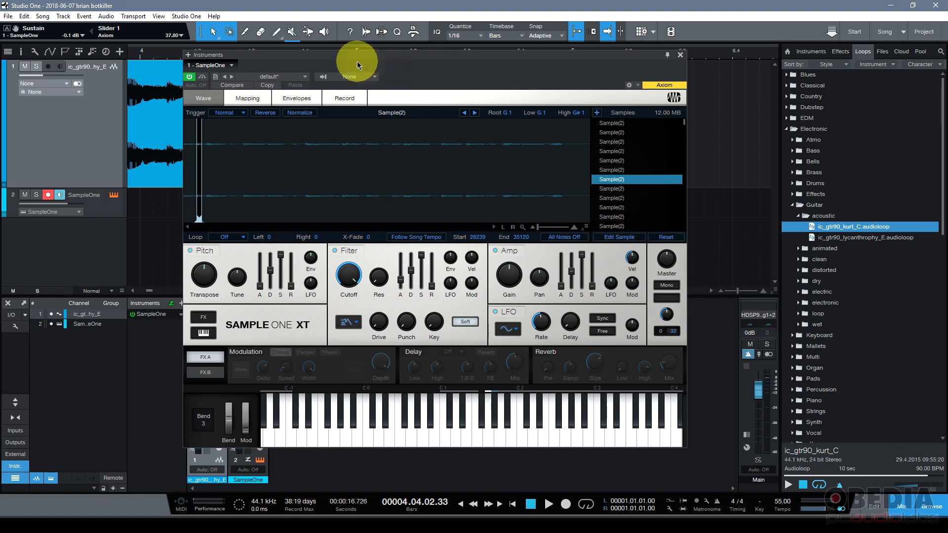
left_click(374, 61)
left_click_drag(373, 61, 380, 66)
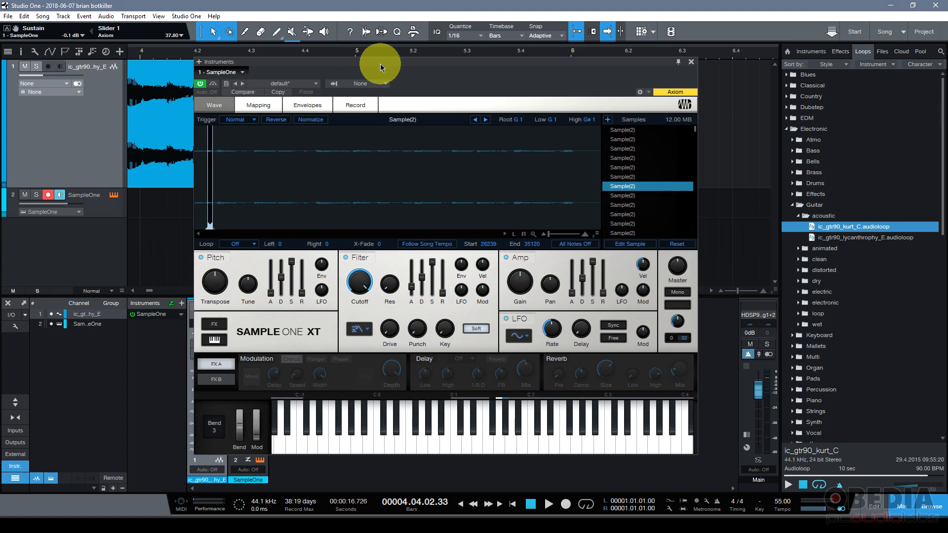
left_click_drag(381, 67, 374, 66)
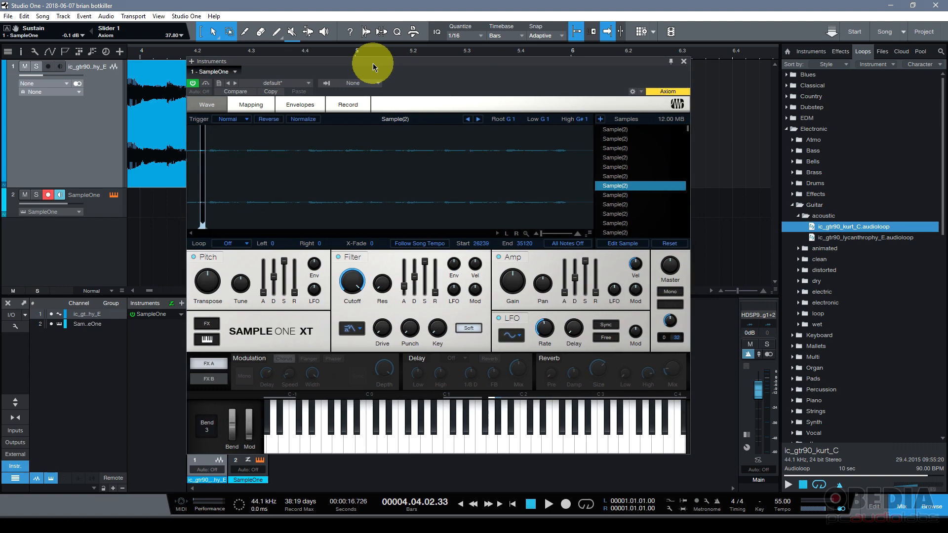
mouse_move(374, 66)
left_mouse_down()
mouse_move(363, 67)
mouse_move(375, 70)
mouse_move(372, 98)
mouse_move(376, 83)
left_mouse_up()
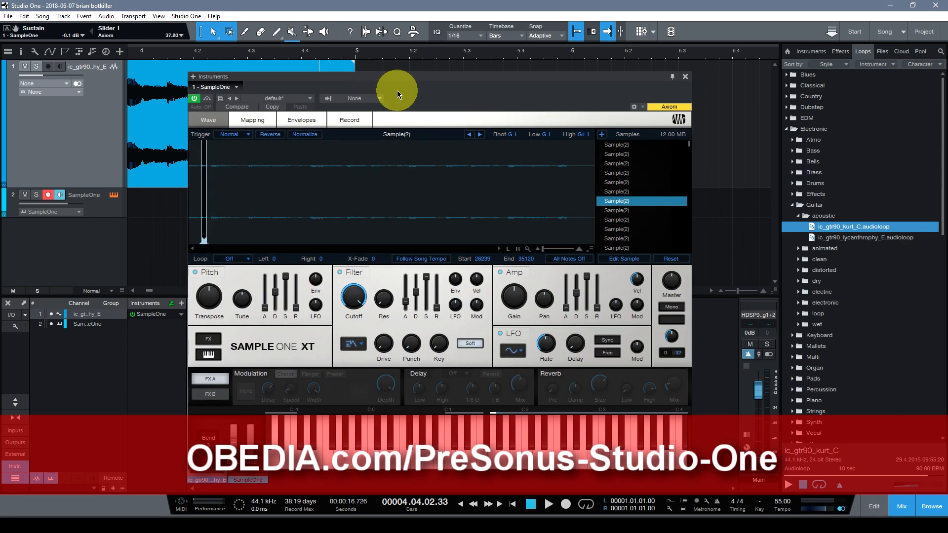